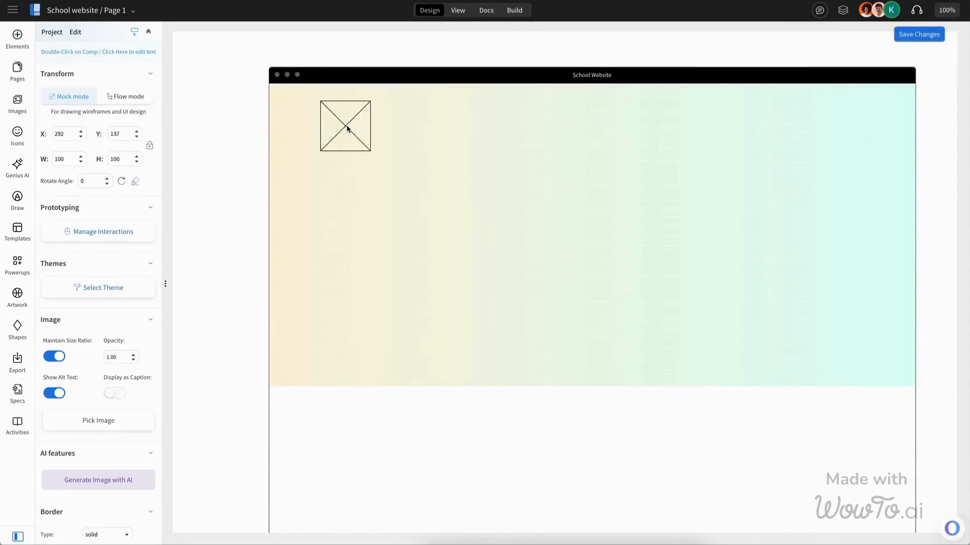
# Step: Search the elements for menu and add a MenuBar component to the header beside the logo
pyautogui.click(291, 61)
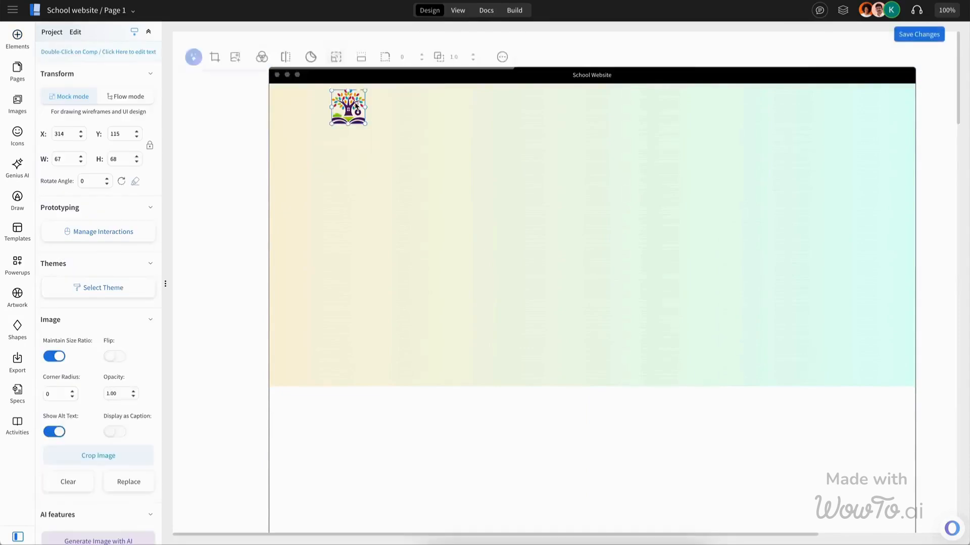
pyautogui.click(919, 34)
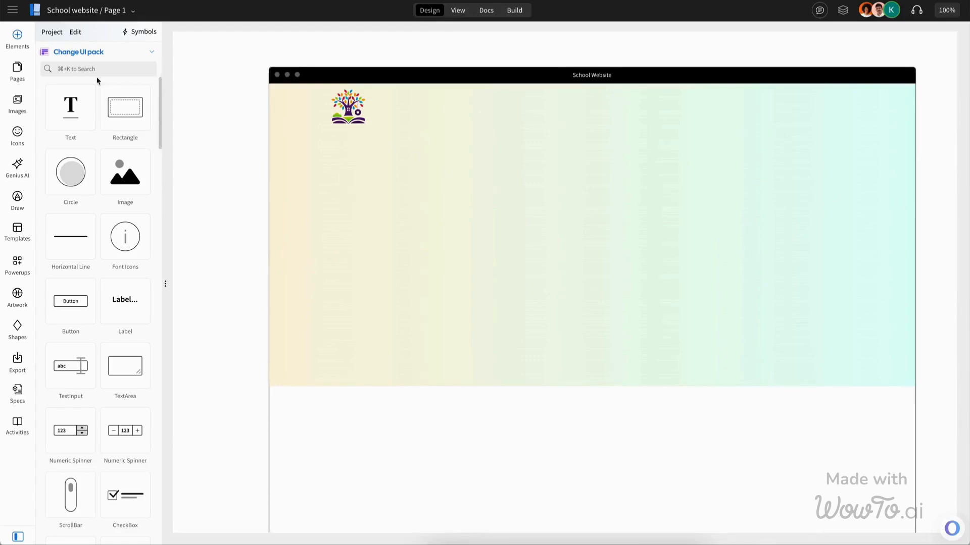
pyautogui.write('menu')
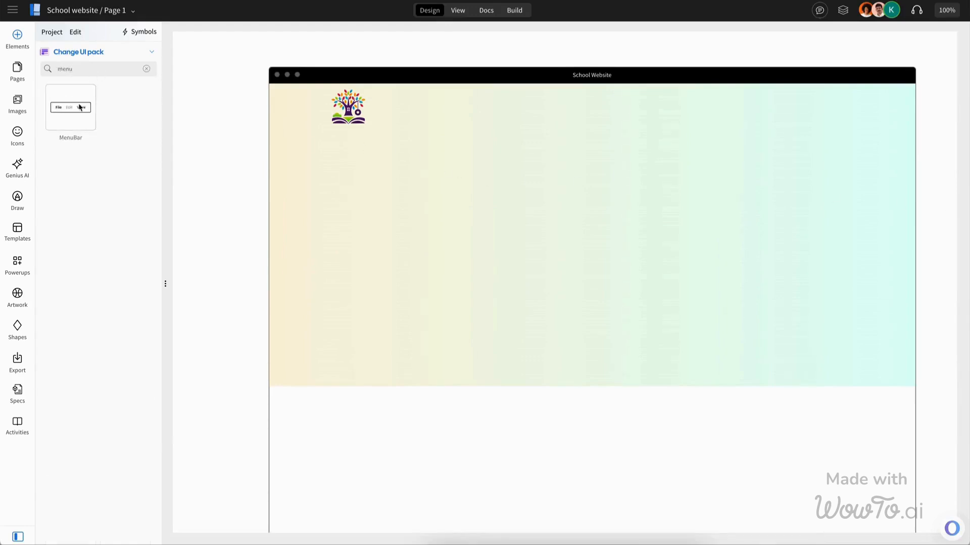
pyautogui.moveTo(80, 107); pyautogui.dragTo(621, 151)
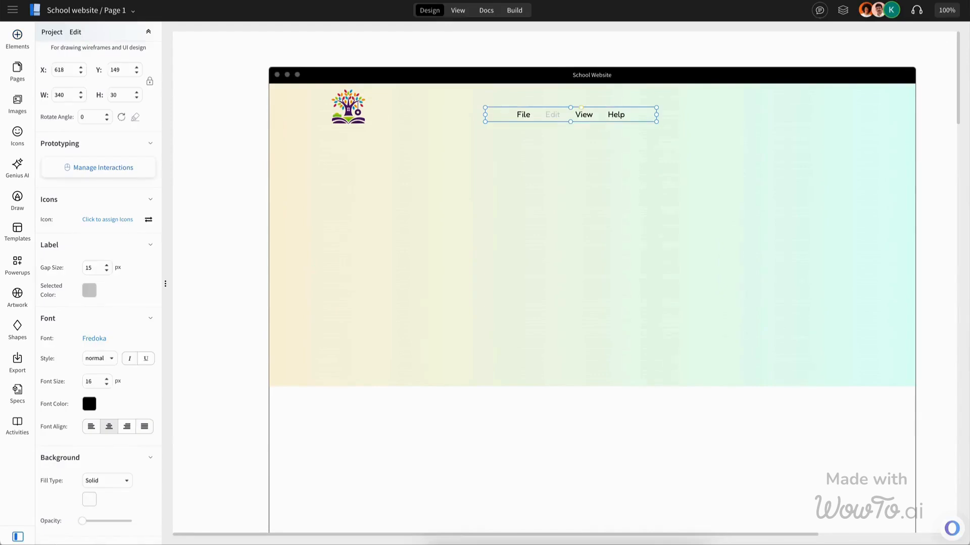
# Step: Set the menu bar items to Home, Courses, About, Pages, Blogs and Contact
pyautogui.write('Home,Courses,About,Pages,Blogs,Contact')
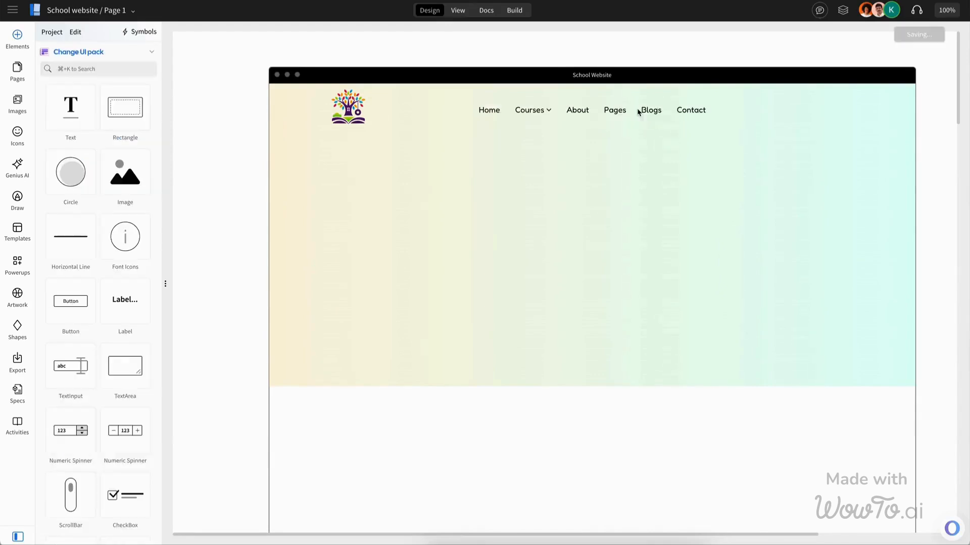
pyautogui.click(637, 111)
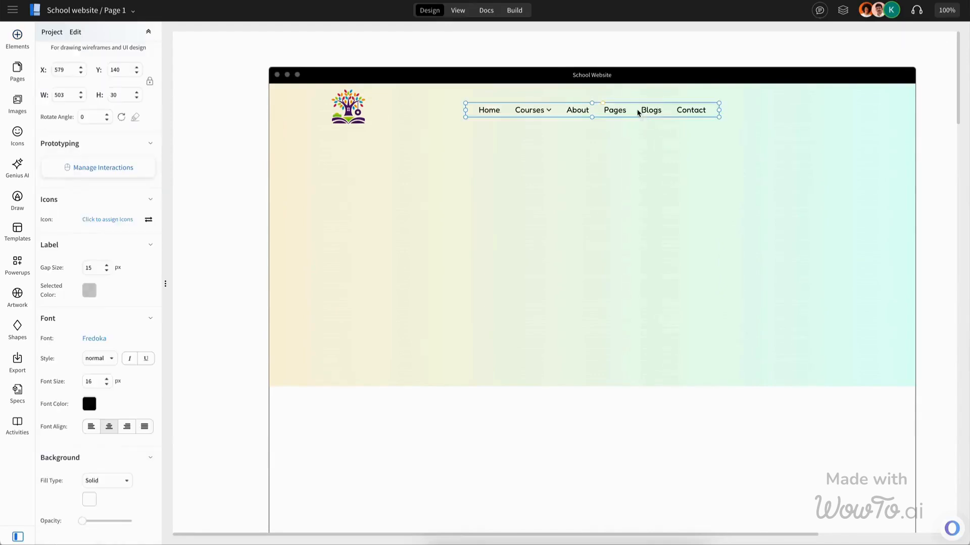
pyautogui.click(89, 407)
pyautogui.click(170, 508)
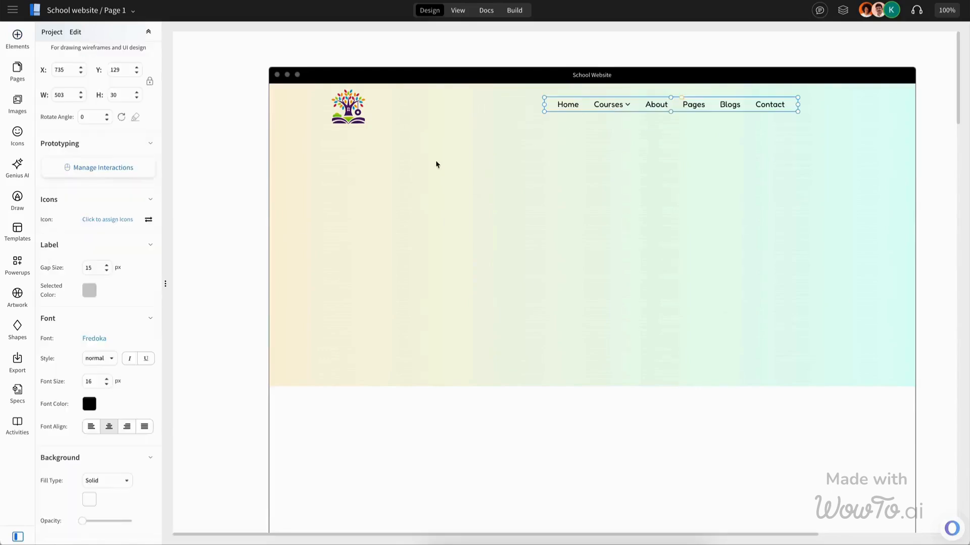
# Step: Add a Get A Quote button at the right end of the header
pyautogui.click(16, 36)
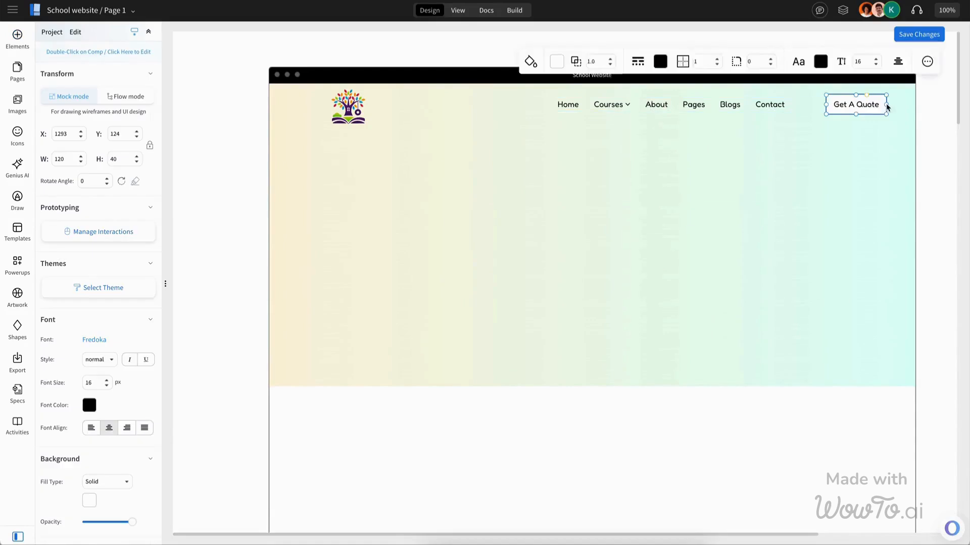
pyautogui.moveTo(885, 104); pyautogui.dragTo(890, 104)
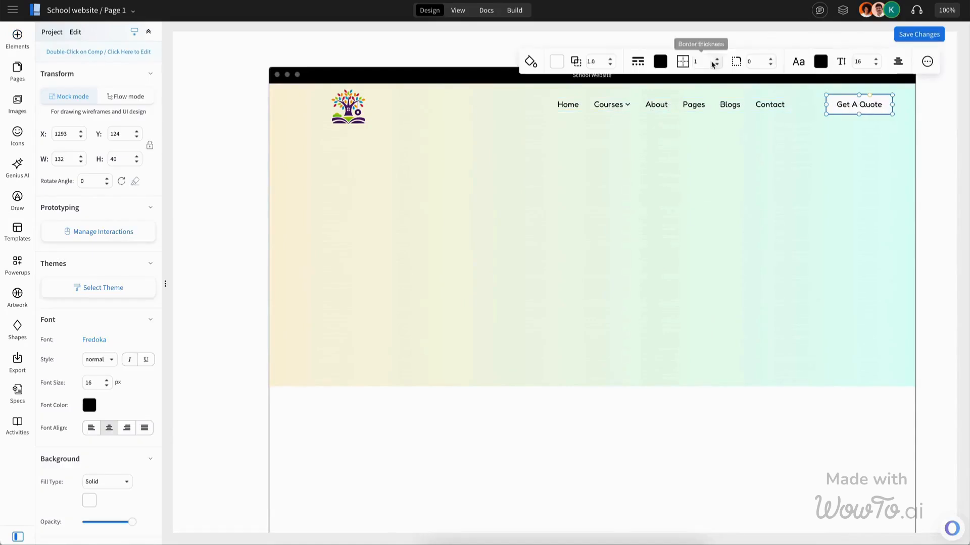
pyautogui.click(638, 62)
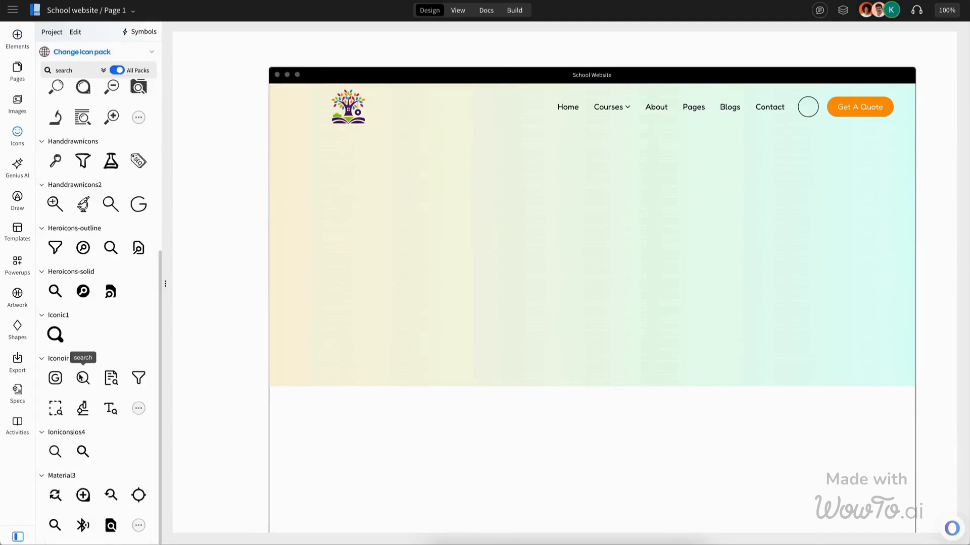
# Step: Add a search icon inside a circle next to the Get A Quote button
pyautogui.click(54, 333)
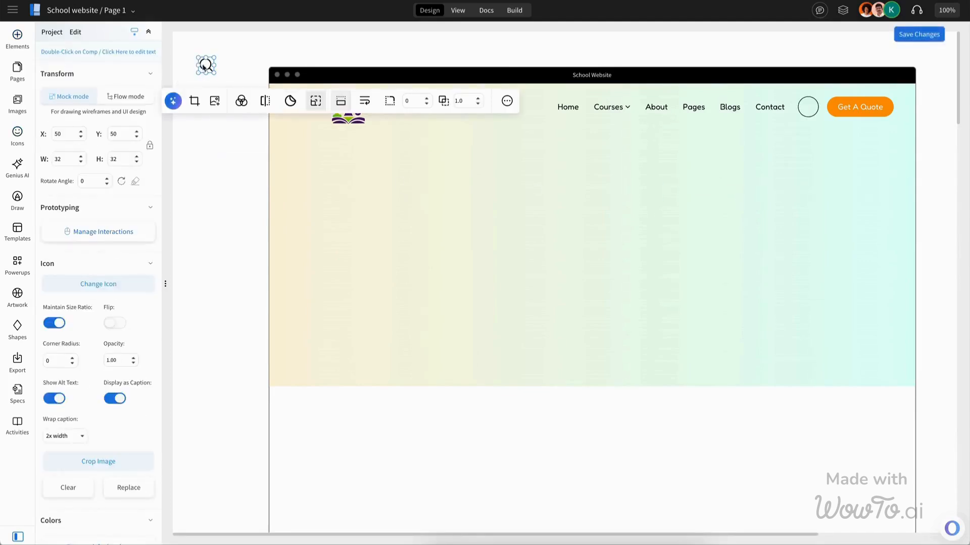
pyautogui.moveTo(204, 66); pyautogui.dragTo(347, 84)
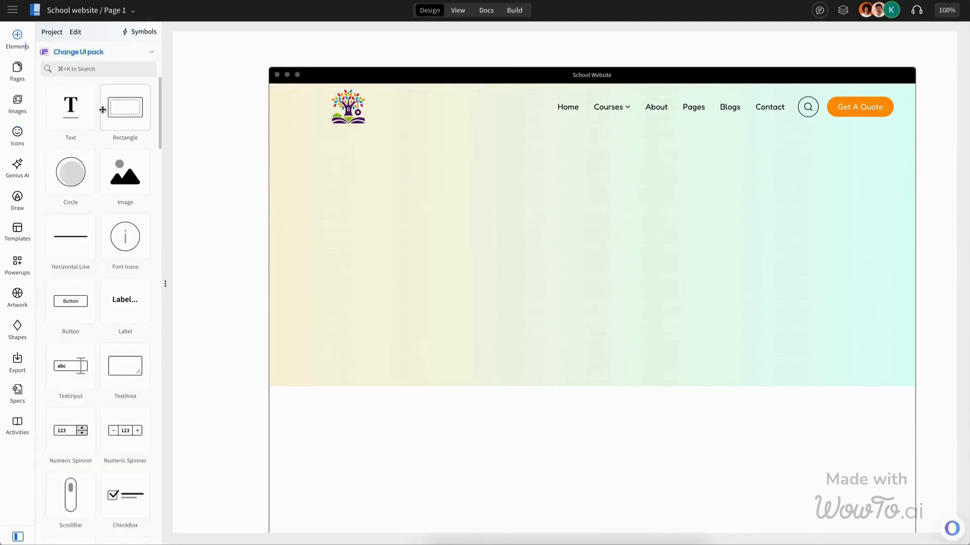
# Step: Add the KINDERGARDEN & BABY CARE tagline and the heading A Joyful Start to a Lifetime of Learning to the hero
pyautogui.moveTo(72, 108); pyautogui.dragTo(583, 205)
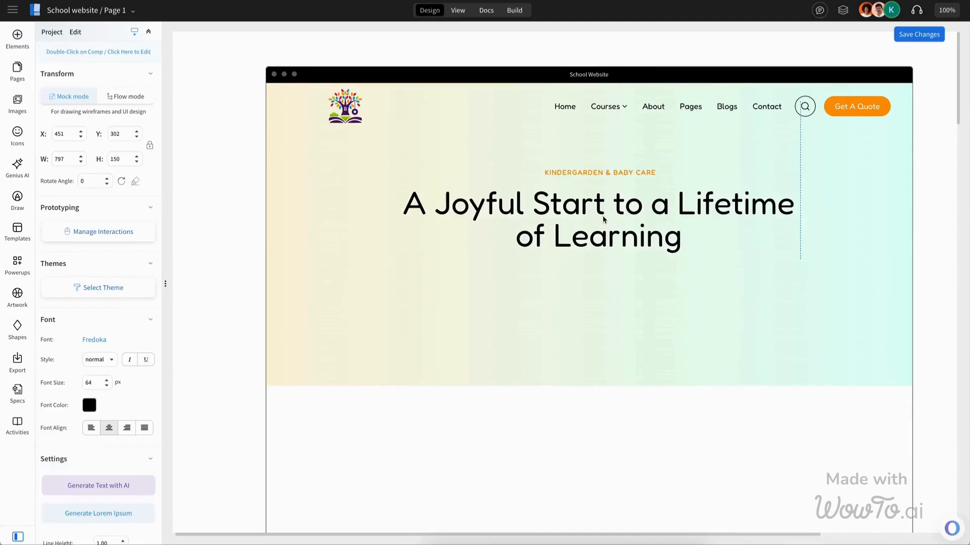
pyautogui.click(604, 219)
pyautogui.keyDown('shift'); pyautogui.click(604, 173); pyautogui.keyUp('shift')
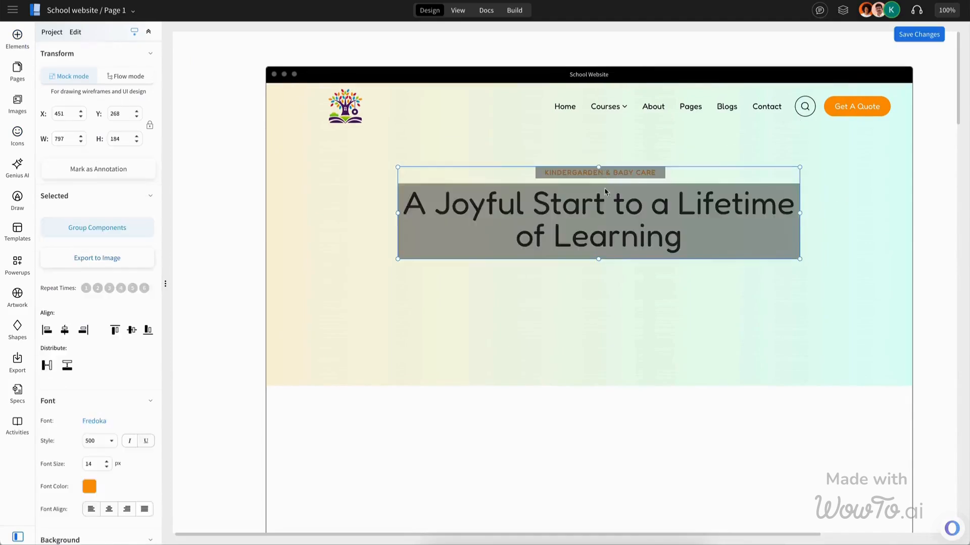
# Step: Center the hero texts horizontally within the hero section and save the page
pyautogui.keyDown('shift'); pyautogui.click(638, 329); pyautogui.keyUp('shift')
pyautogui.click(547, 51)
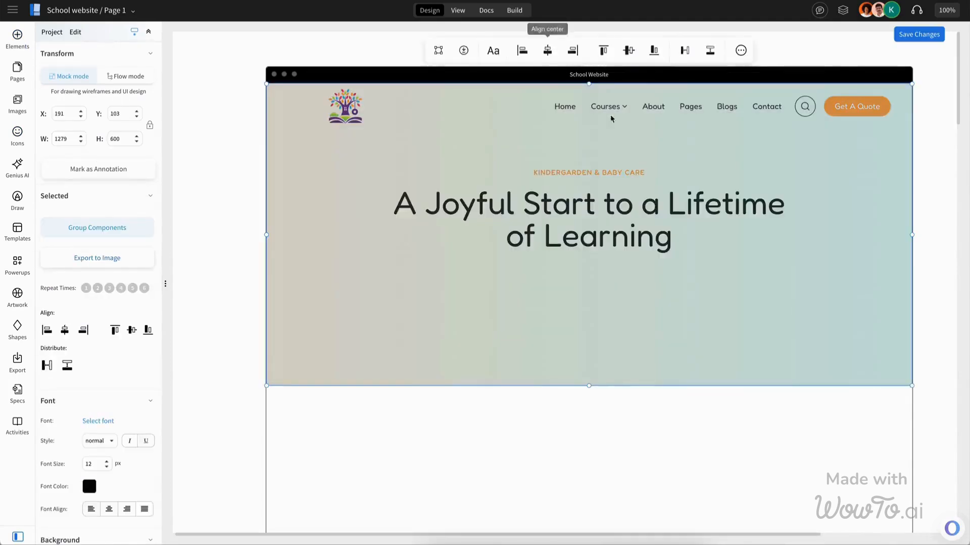
pyautogui.press('super+s')
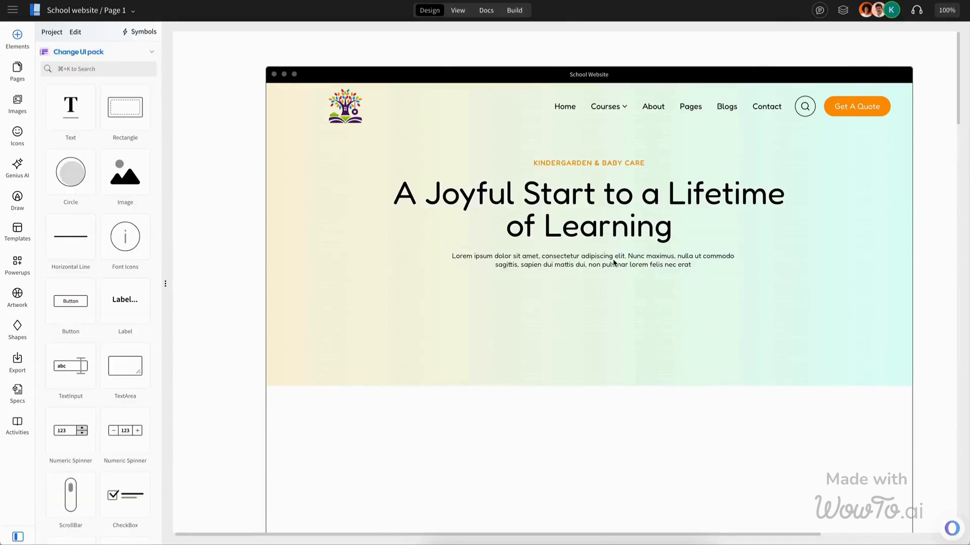
# Step: Duplicate the Get A Quote button below the hero paragraph and relabel it Find Courses with an arrow icon
pyautogui.click(875, 106)
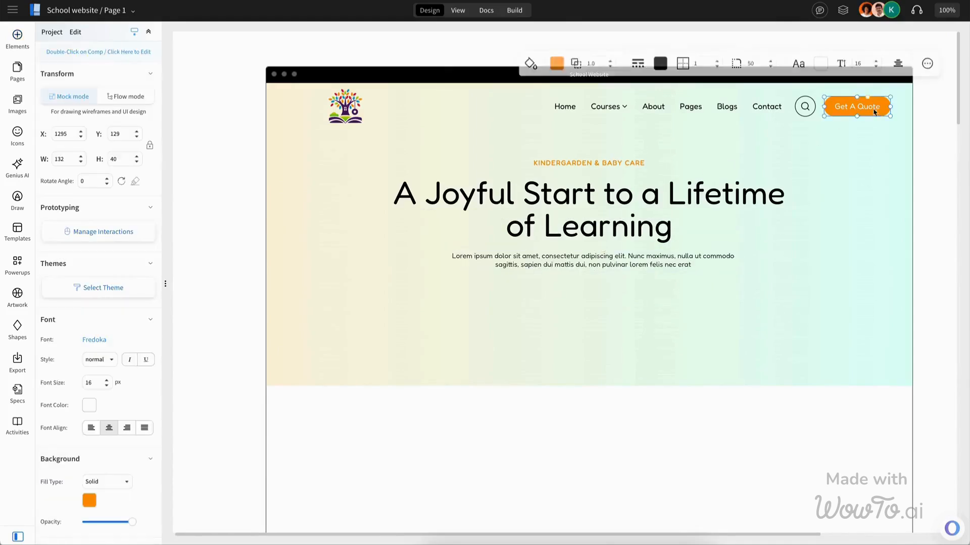
pyautogui.hotkey('ctrl', 'd')
pyautogui.moveTo(880, 130); pyautogui.dragTo(545, 308)
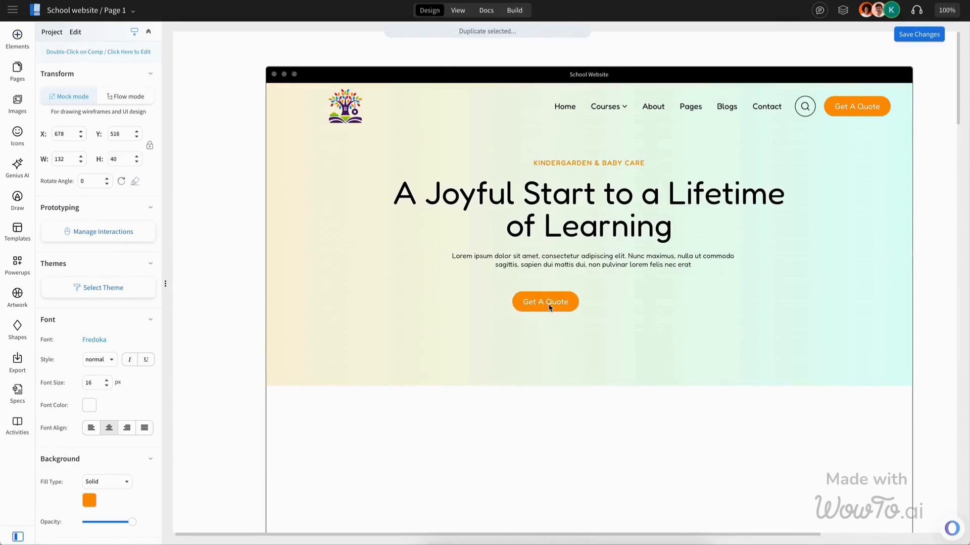
pyautogui.doubleClick(549, 304)
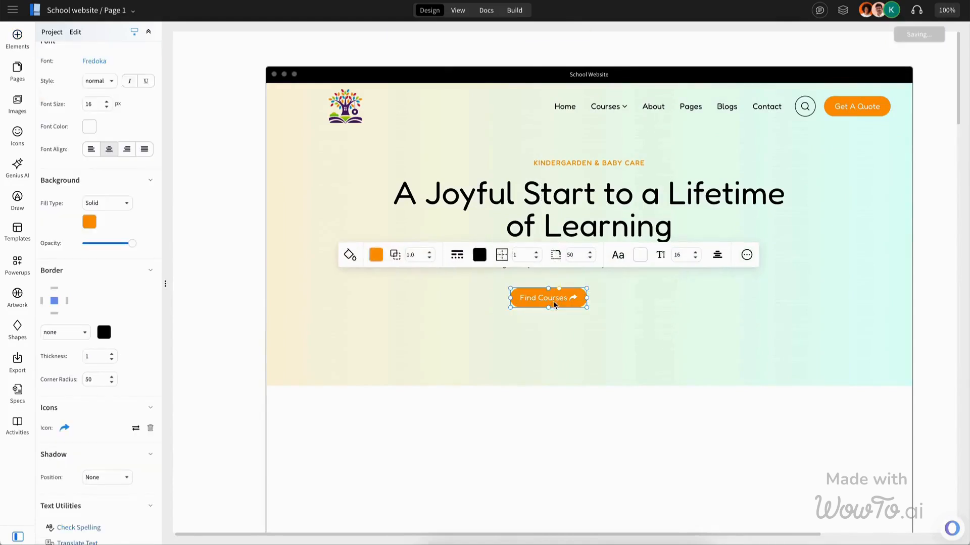
pyautogui.click(688, 281)
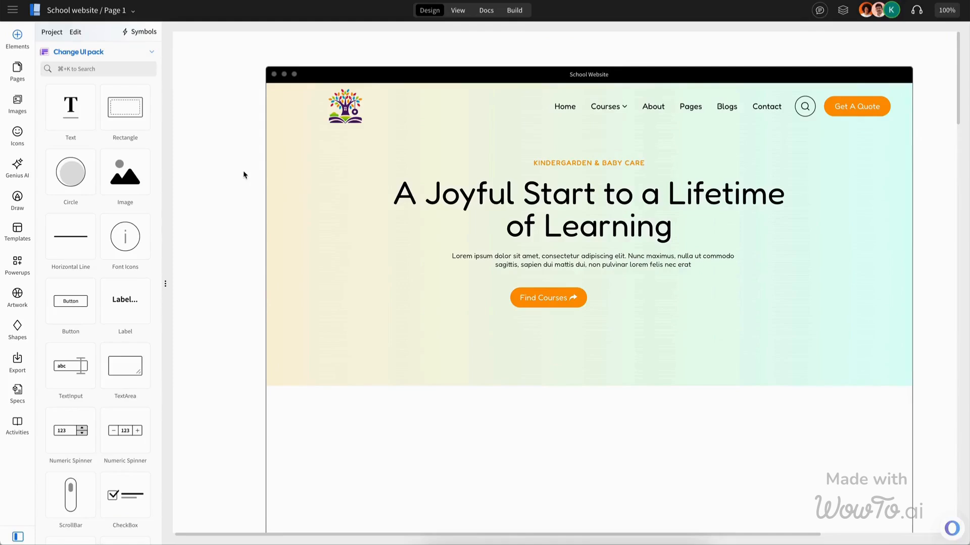
# Step: Center the Find Courses button horizontally within the hero section
pyautogui.click(576, 303)
pyautogui.click(664, 303)
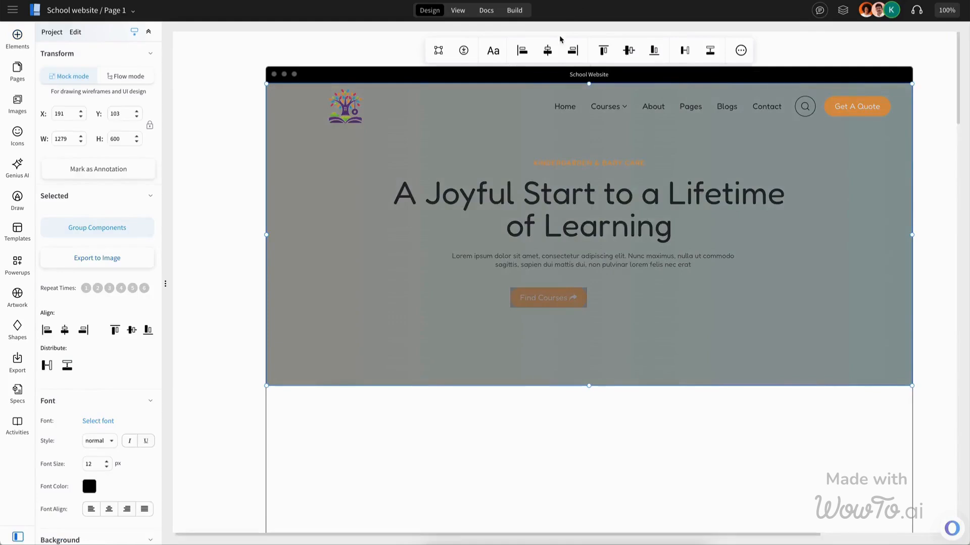
pyautogui.click(547, 50)
pyautogui.click(602, 298)
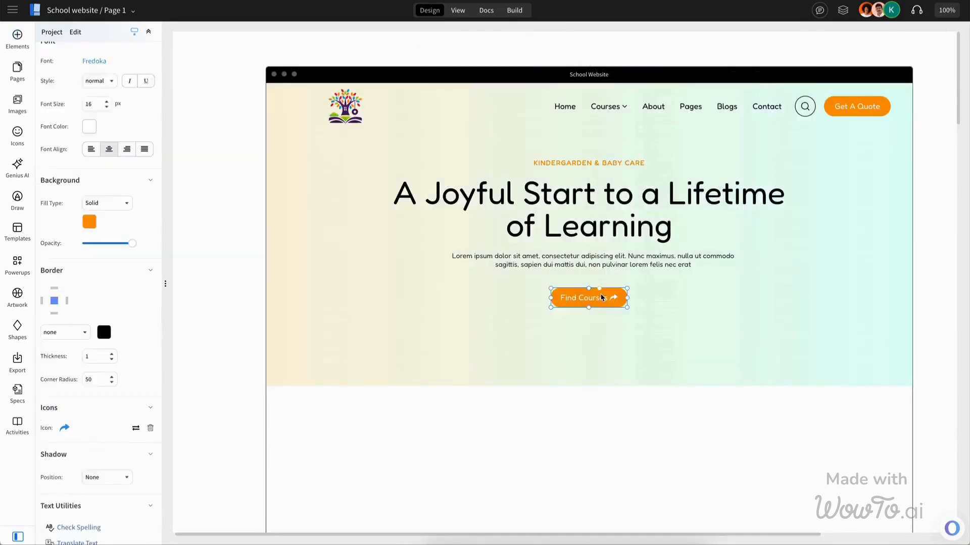
# Step: Group the tagline, heading, paragraph and button, then center the group horizontally in the hero
pyautogui.keyDown('shift'); pyautogui.click(613, 271); pyautogui.keyUp('shift')
pyautogui.keyDown('shift'); pyautogui.click(616, 241); pyautogui.keyUp('shift')
pyautogui.keyDown('shift'); pyautogui.click(614, 164); pyautogui.keyUp('shift')
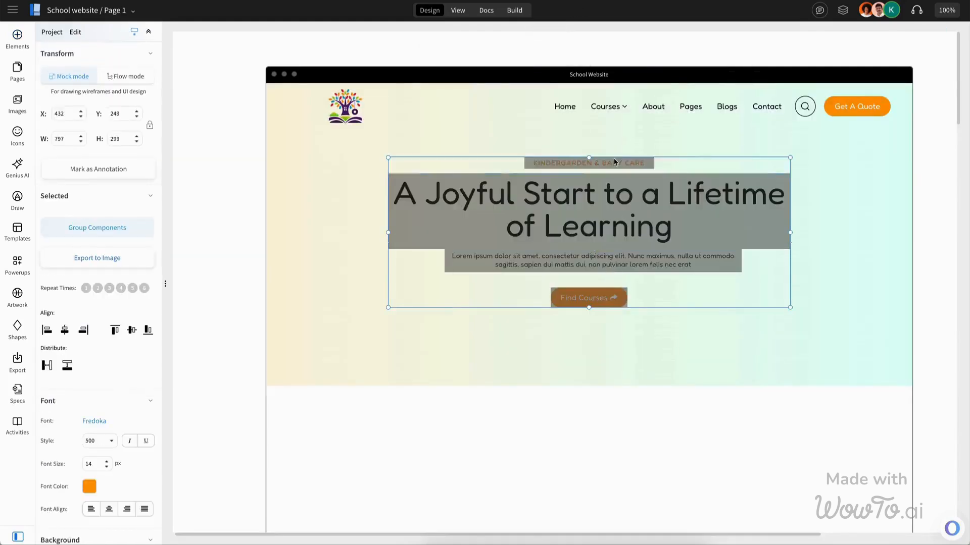
pyautogui.hotkey('ctrl', 'g')
pyautogui.keyDown('shift'); pyautogui.click(823, 295); pyautogui.keyUp('shift')
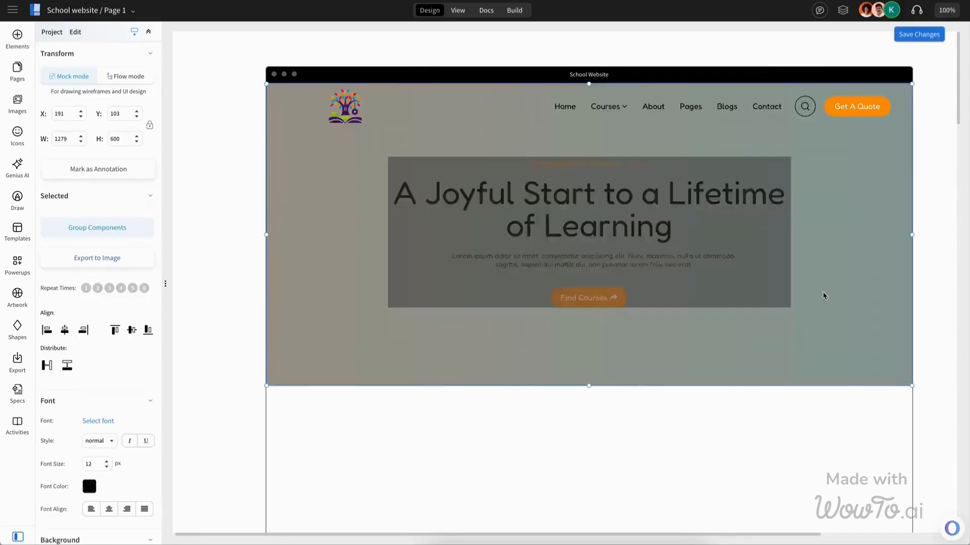
pyautogui.click(548, 51)
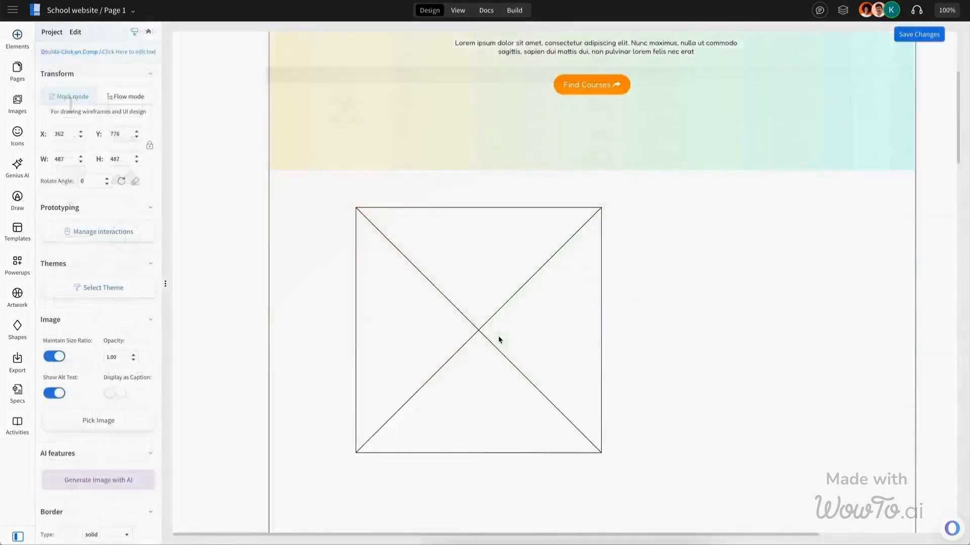
# Step: Add a 60 × 60 circle below the About Us paragraph and remove its border
pyautogui.moveTo(498, 340); pyautogui.dragTo(495, 338)
pyautogui.click(684, 344)
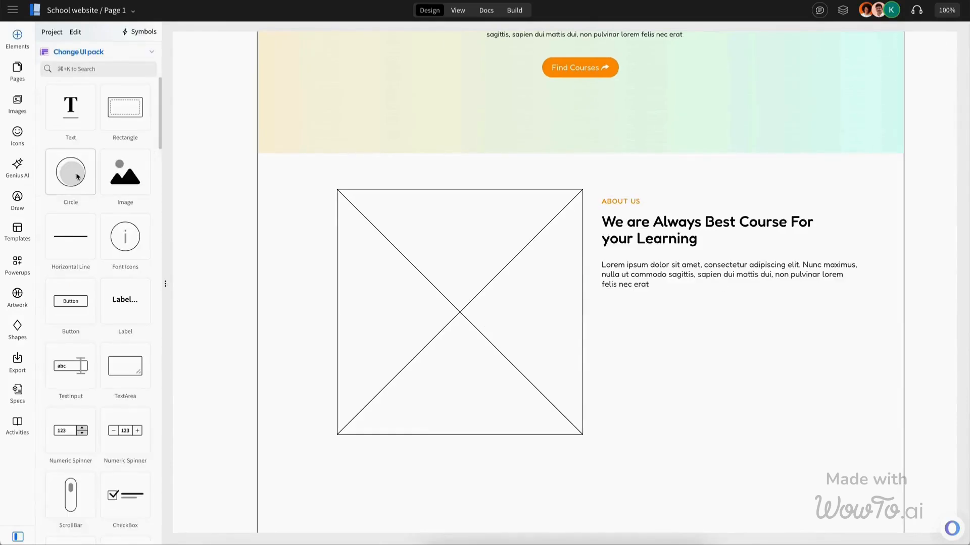
pyautogui.moveTo(76, 174); pyautogui.dragTo(621, 324)
pyautogui.click(621, 323)
pyautogui.click(572, 267)
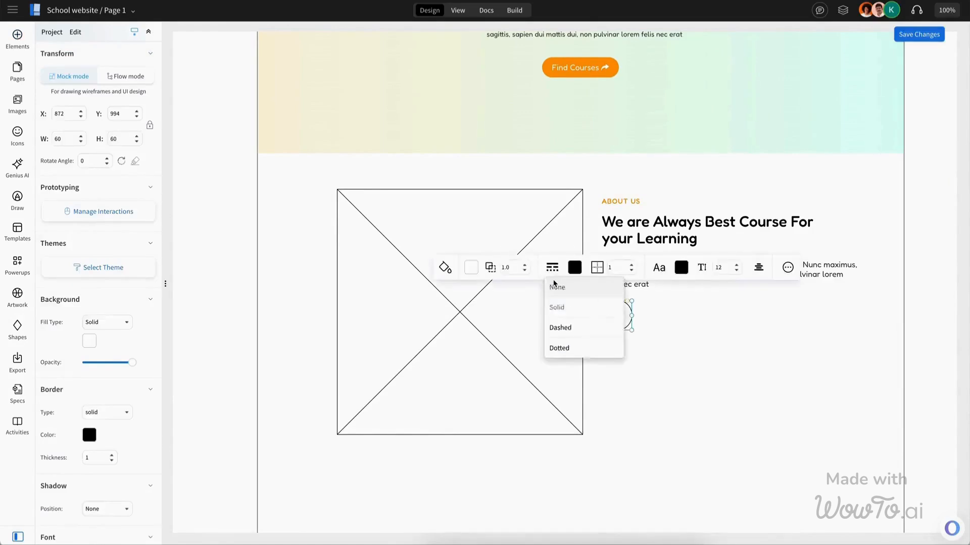
pyautogui.click(555, 305)
# Step: Give the circle a linear diagonal gradient fill from cream to light mint
pyautogui.click(445, 267)
pyautogui.click(481, 350)
pyautogui.click(470, 267)
pyautogui.click(479, 305)
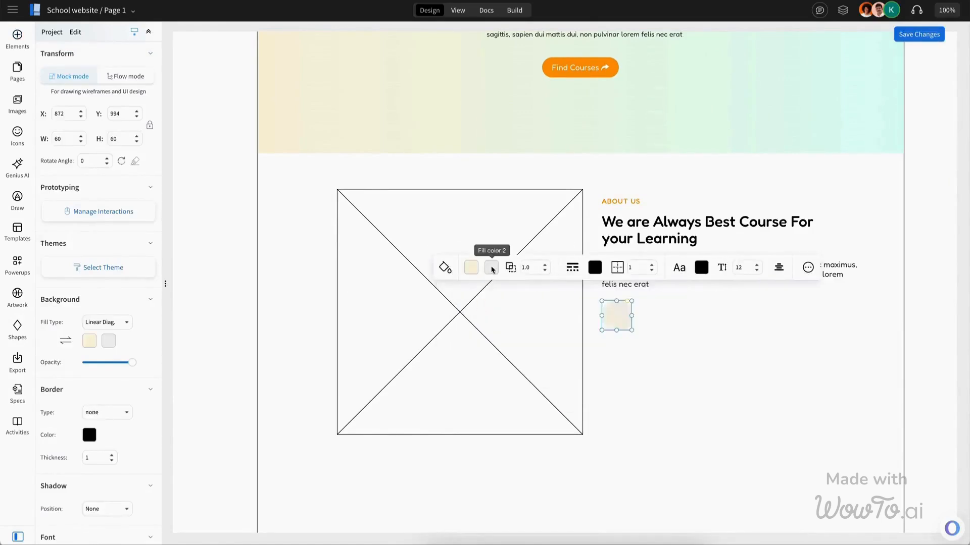
pyautogui.click(492, 267)
pyautogui.click(519, 305)
pyautogui.click(656, 344)
pyautogui.click(620, 314)
pyautogui.moveTo(613, 315); pyautogui.dragTo(612, 316)
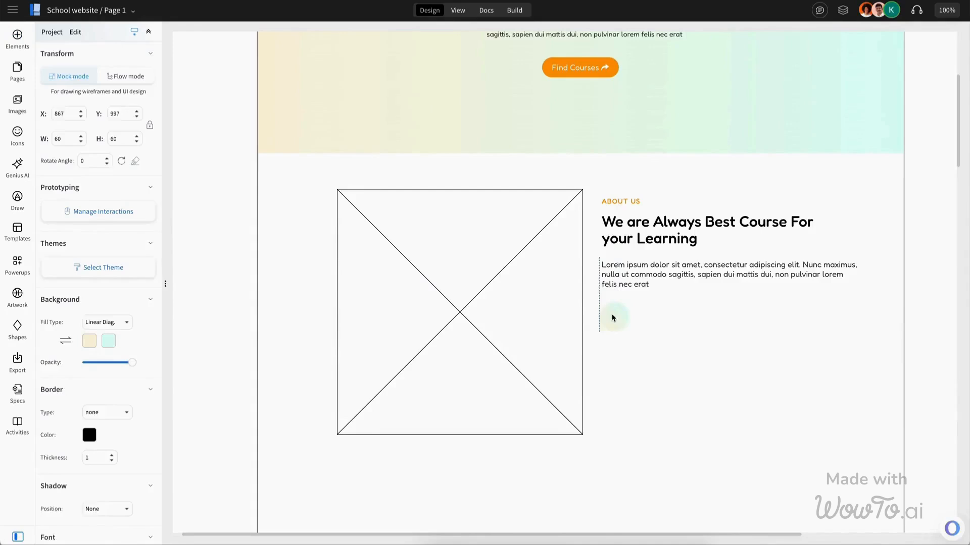
# Step: Place an icon inside the gradient circle and set its size to 24 px
pyautogui.moveTo(592, 295); pyautogui.dragTo(639, 337)
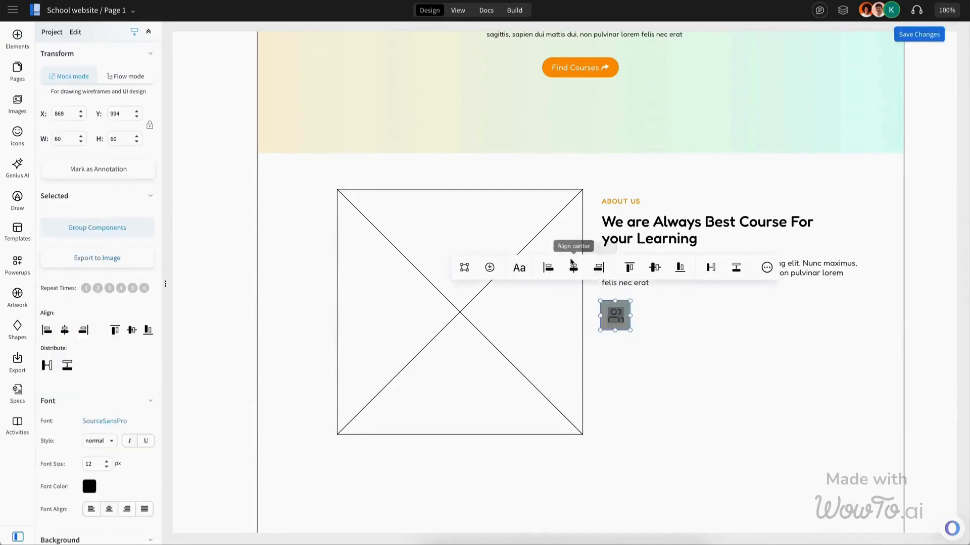
pyautogui.click(573, 267)
pyautogui.click(654, 267)
pyautogui.click(615, 316)
pyautogui.doubleClick(129, 165)
pyautogui.write('24')
pyautogui.press('Return')
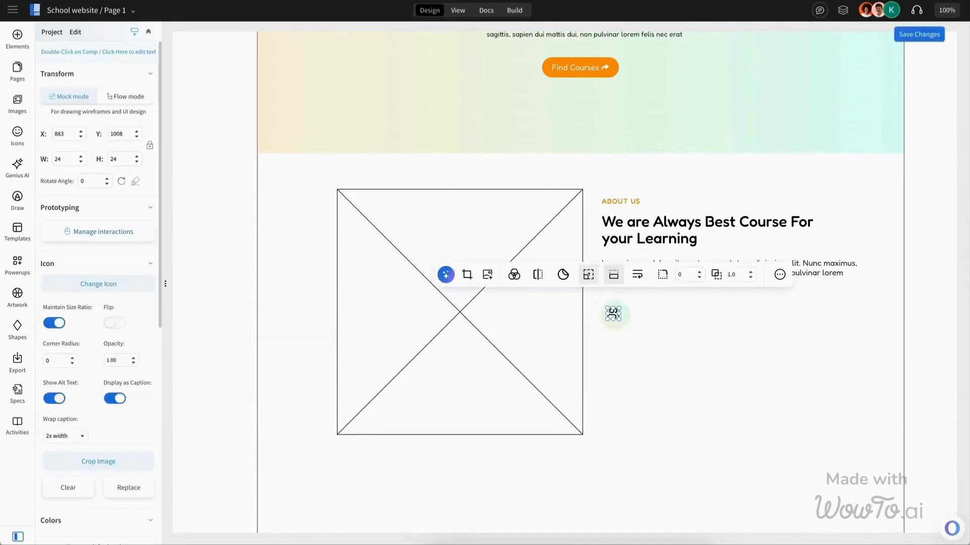
# Step: Change the icon to a users icon and add the title Kids Care Room beside it
pyautogui.moveTo(593, 297); pyautogui.dragTo(637, 337)
pyautogui.click(574, 267)
pyautogui.click(649, 267)
pyautogui.click(651, 321)
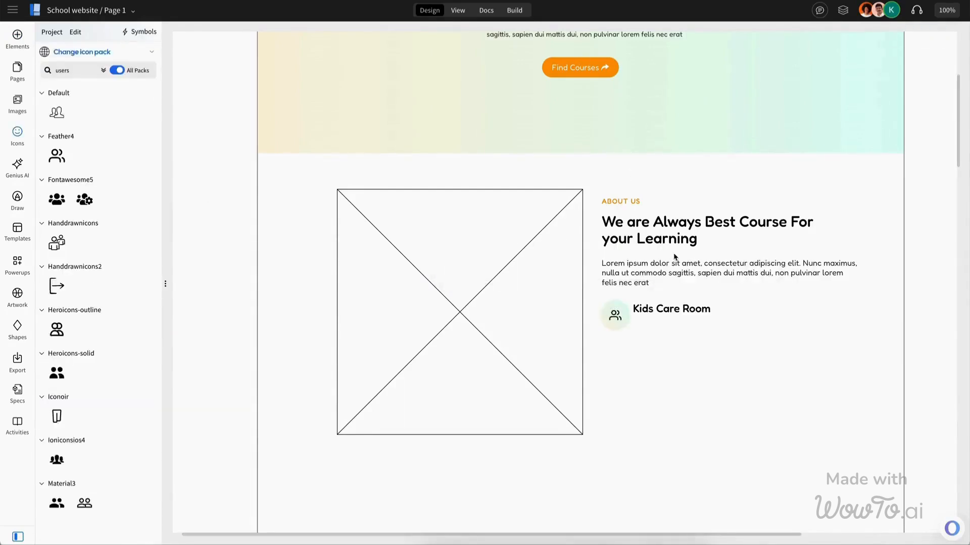
# Step: Add a short lorem description under the Kids Care Room title and group the feature item
pyautogui.click(675, 274)
pyautogui.moveTo(807, 280); pyautogui.dragTo(838, 381)
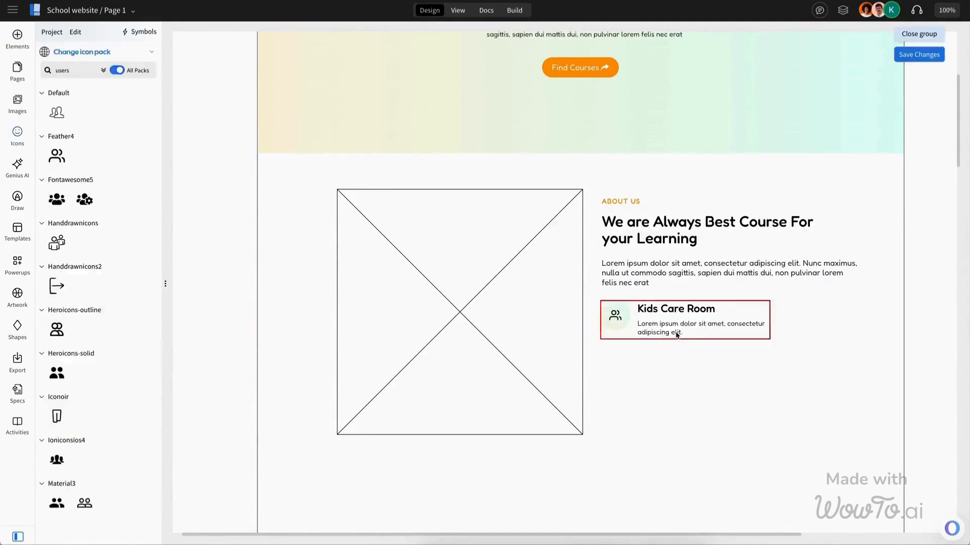
pyautogui.click(675, 335)
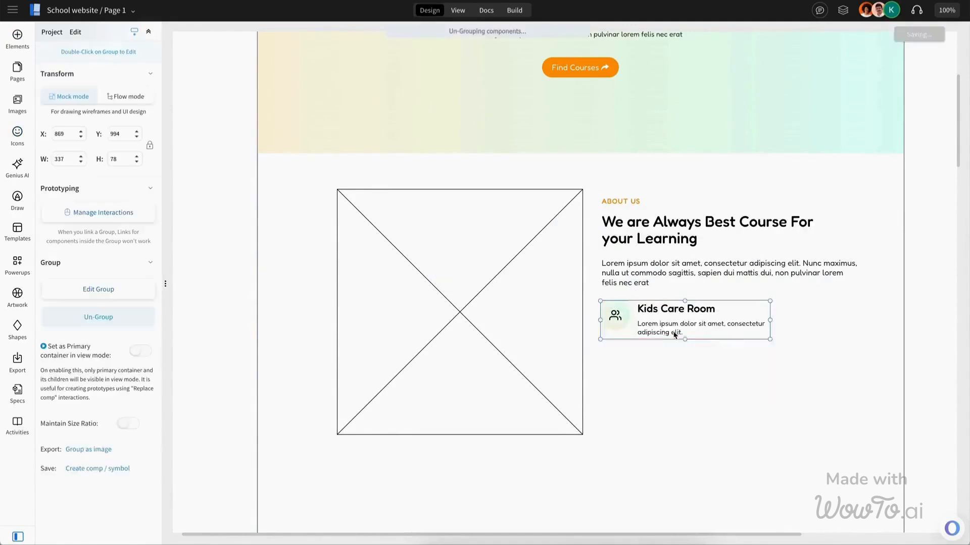
# Step: Duplicate the Kids Care Room feature item into a second column beside it
pyautogui.moveTo(674, 334); pyautogui.dragTo(844, 331)
pyautogui.click(575, 312)
pyautogui.moveTo(583, 312); pyautogui.dragTo(536, 305)
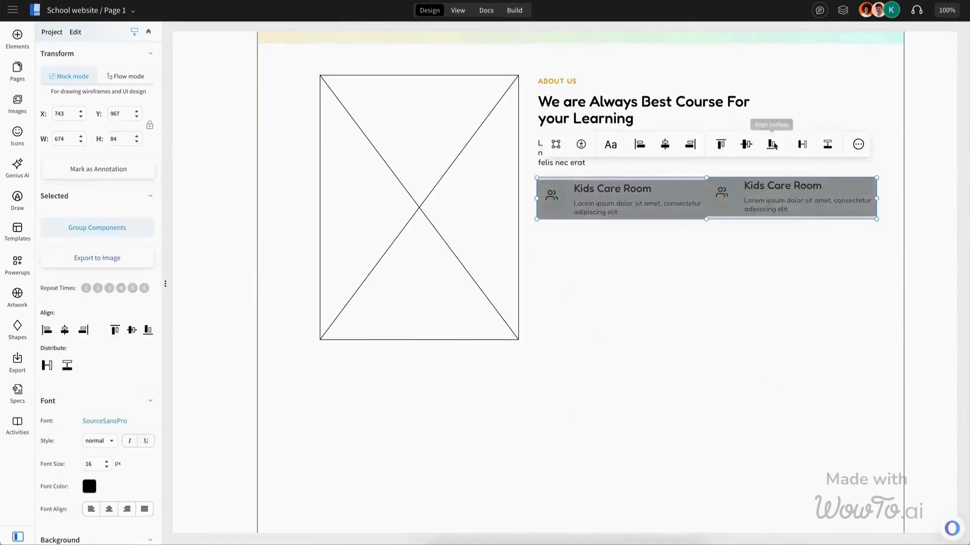
pyautogui.click(772, 143)
pyautogui.click(788, 258)
pyautogui.click(802, 212)
pyautogui.doubleClick(802, 212)
pyautogui.moveTo(876, 208); pyautogui.dragTo(840, 210)
# Step: Rename the fourth feature item's title to Transportations
pyautogui.doubleClick(762, 212)
pyautogui.doubleClick(762, 213)
pyautogui.press('BackSpace')
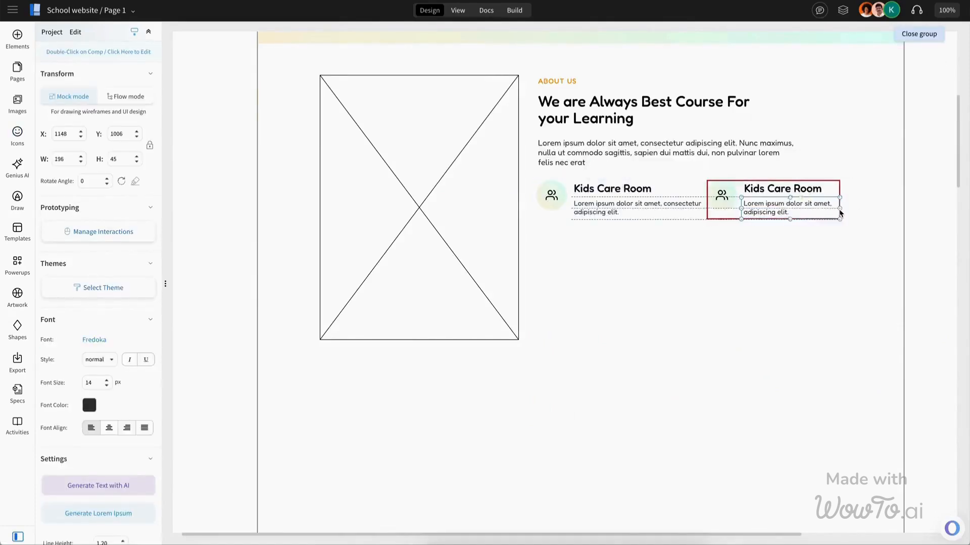
pyautogui.click(768, 263)
pyautogui.click(665, 206)
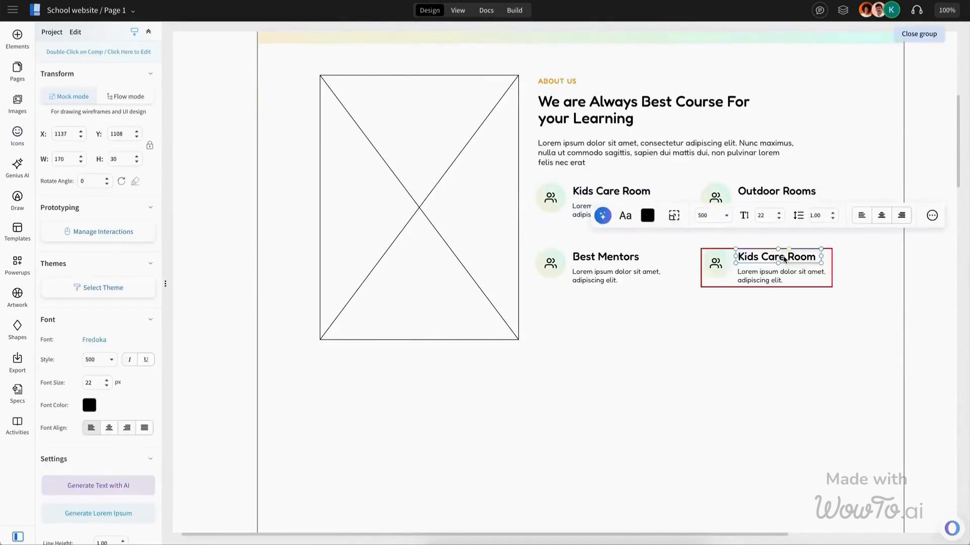
pyautogui.write('Trans')
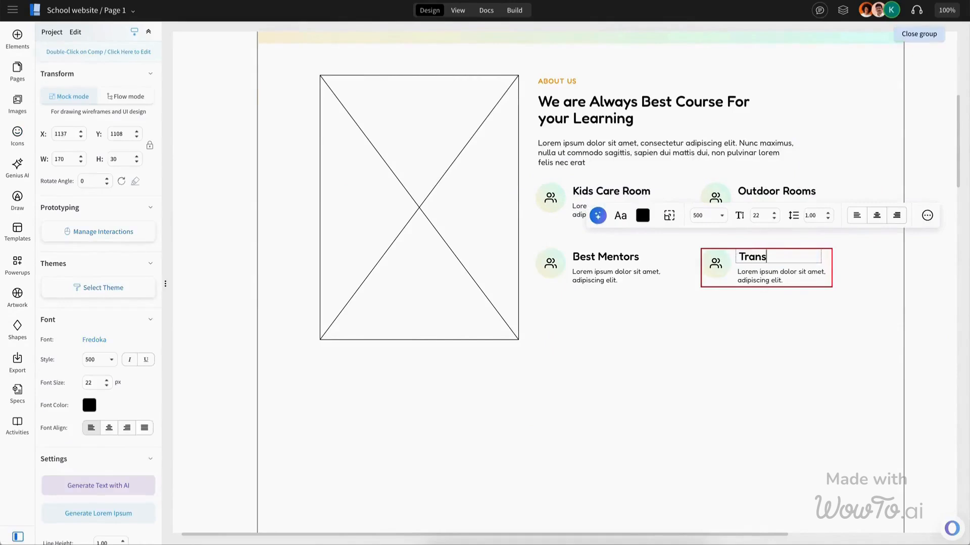
pyautogui.write('portations')
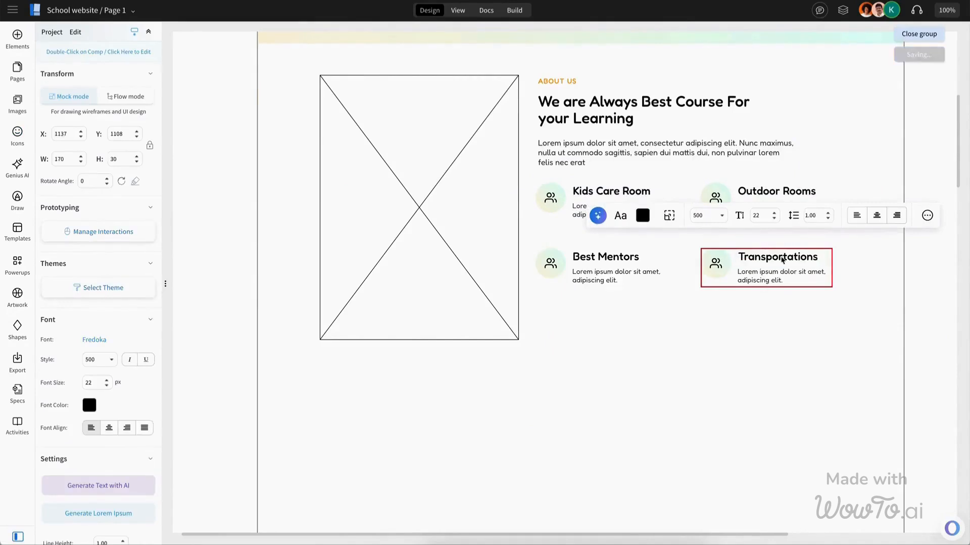
# Step: Replace the Transportations item's icon with a bus icon from the icon search
pyautogui.click(781, 259)
pyautogui.moveTo(823, 256); pyautogui.dragTo(829, 256)
pyautogui.scroll(-3, 137, 202)
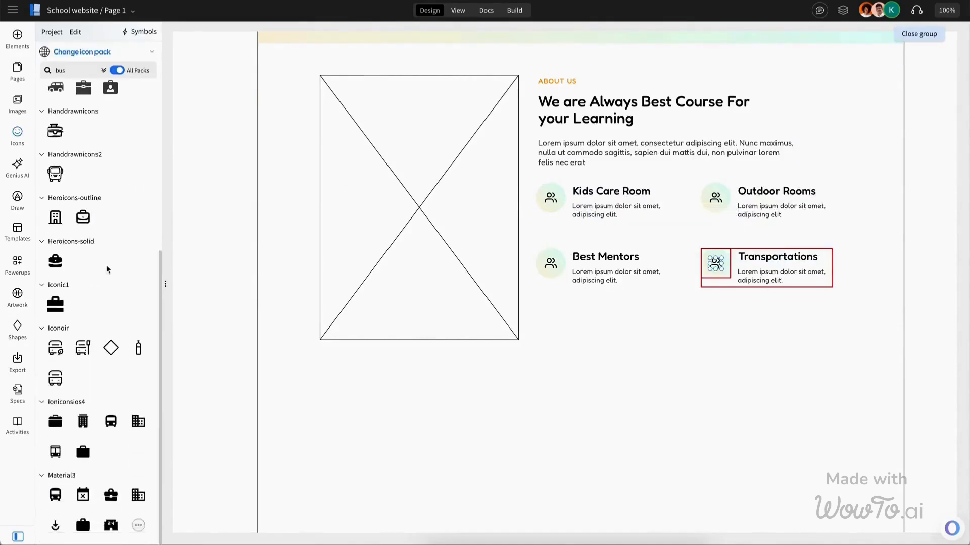
pyautogui.click(55, 378)
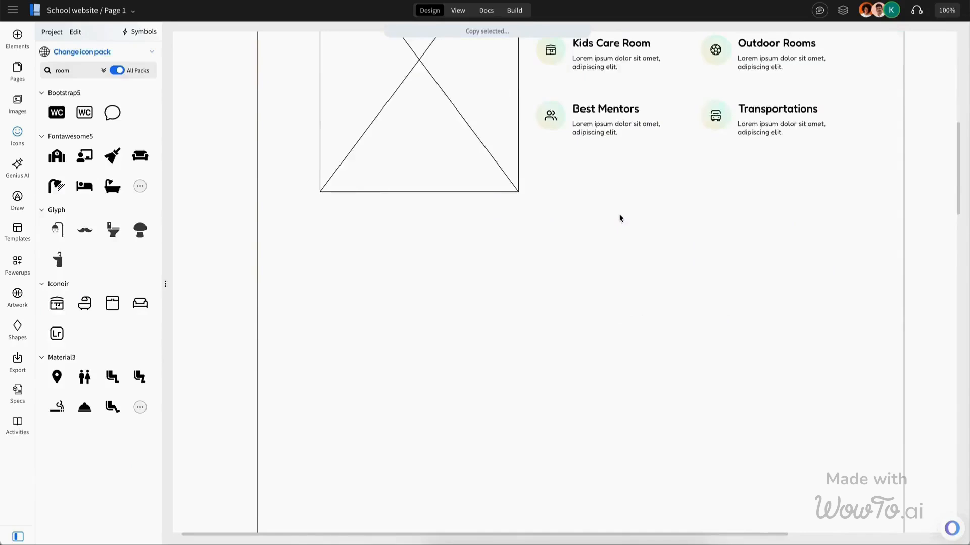
# Step: Paste a button below the feature items and relabel it More About
pyautogui.hotkey('ctrl', 'v')
pyautogui.moveTo(590, 75); pyautogui.dragTo(589, 181)
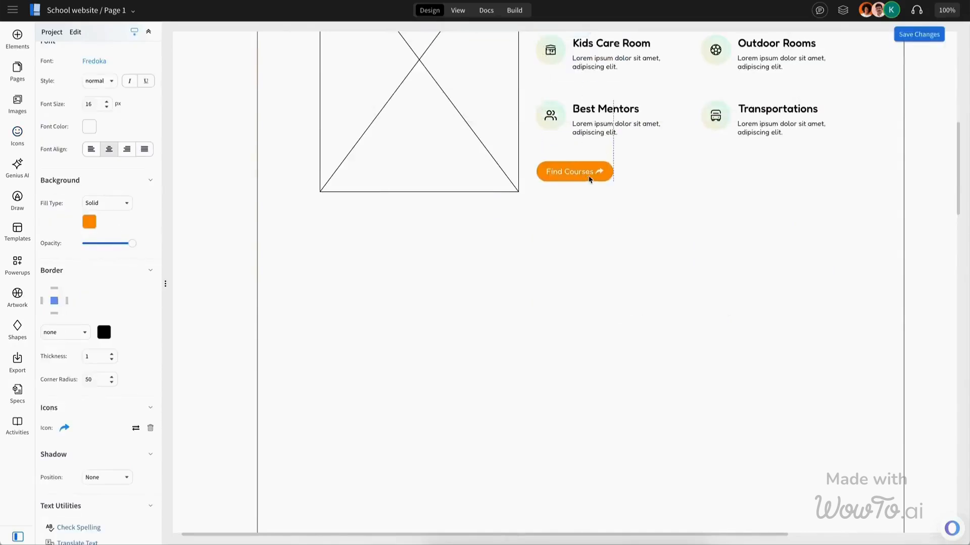
pyautogui.doubleClick(572, 173)
pyautogui.write('More A')
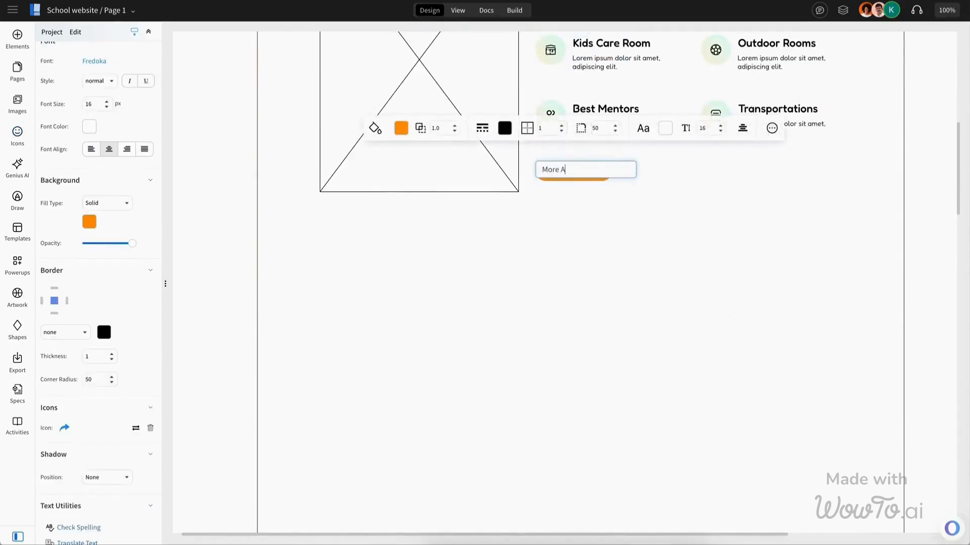
pyautogui.write('bout')
pyautogui.scroll(3, 599, 209)
pyautogui.moveTo(566, 323); pyautogui.dragTo(567, 324)
pyautogui.hscroll(-1, 567, 324)
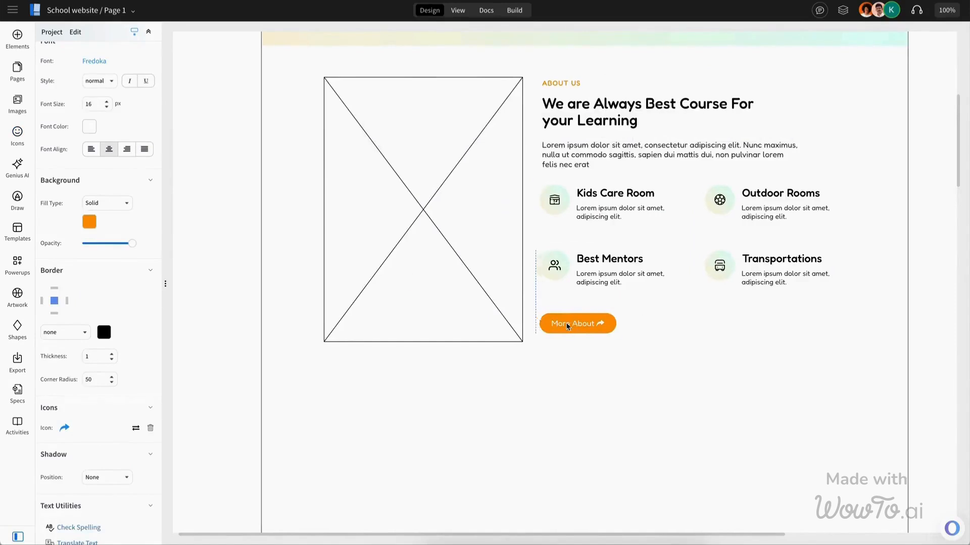
# Step: Paste the gradient course section below About Us and set its heading to Academic Courses
pyautogui.click(707, 326)
pyautogui.hscroll(-1, 708, 326)
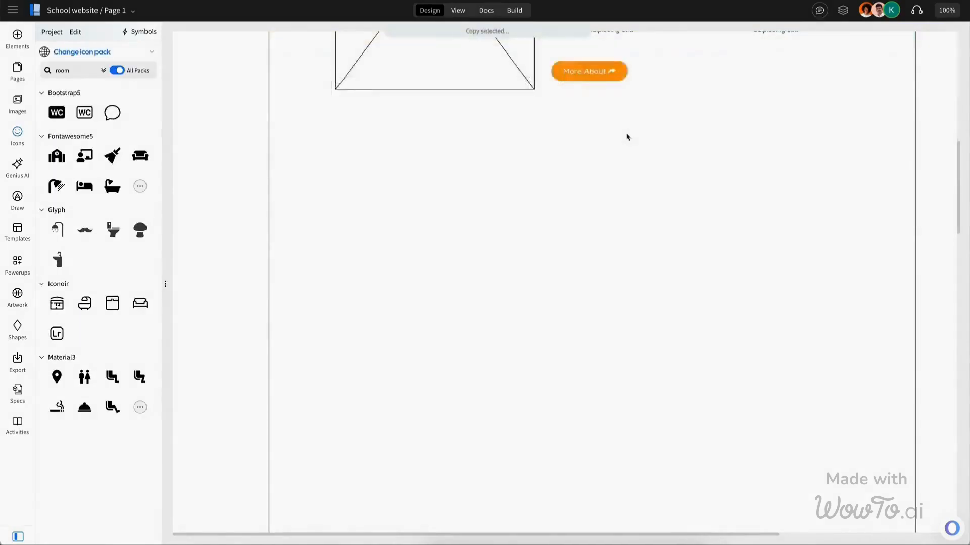
pyautogui.hotkey('ctrl', 'v')
pyautogui.moveTo(603, 114); pyautogui.dragTo(604, 175)
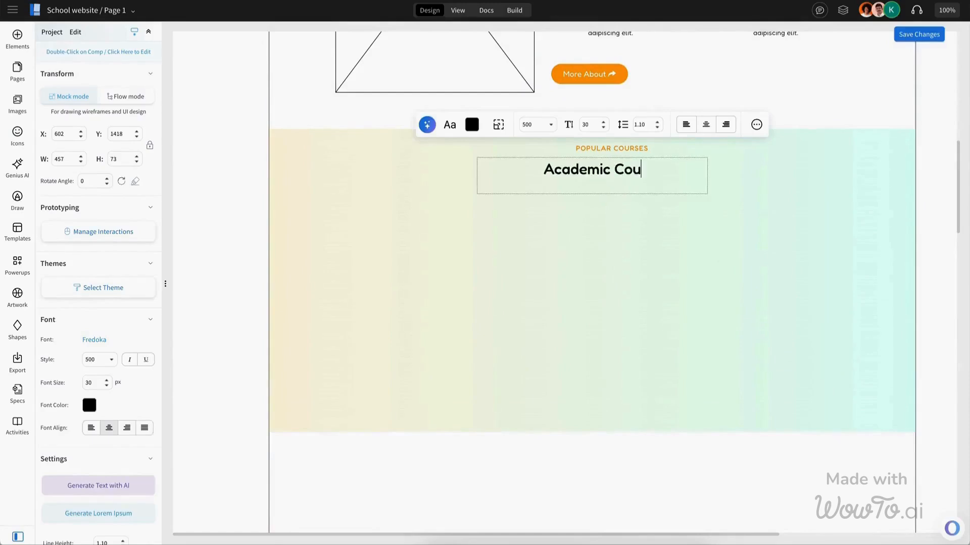
pyautogui.write('ses')
pyautogui.press('Escape')
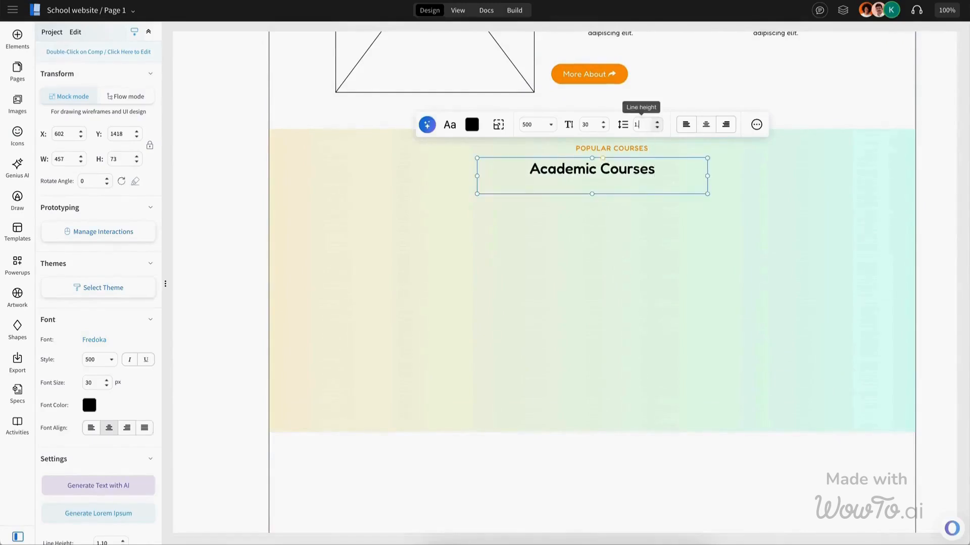
# Step: Draw a course card about 319 by 420 px and lay out an image placeholder, Pre-School tag and title inside
pyautogui.moveTo(335, 206)
pyautogui.mouseDown()
pyautogui.moveTo(487, 405)
pyautogui.moveTo(468, 350)
pyautogui.mouseUp()
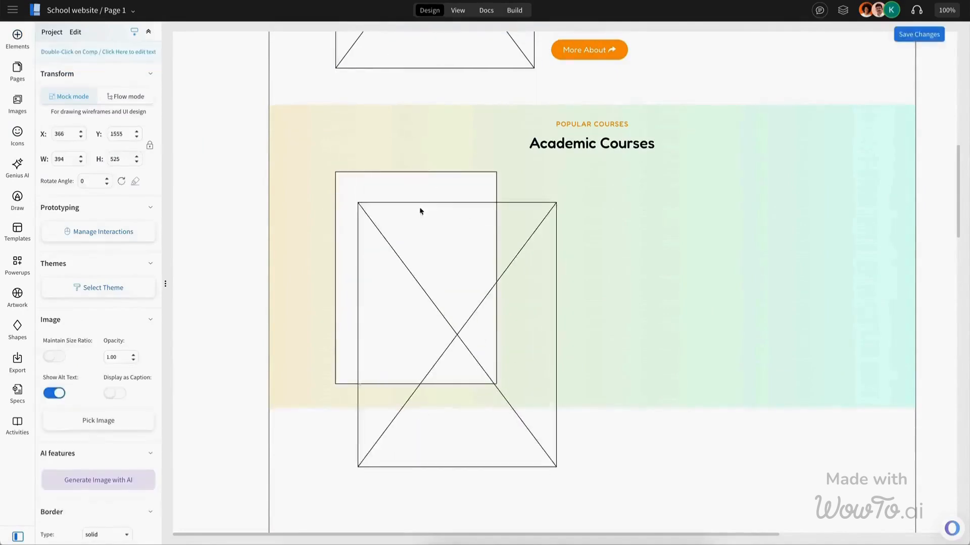
pyautogui.moveTo(556, 467); pyautogui.dragTo(489, 286)
pyautogui.keyDown('shift'); pyautogui.click(454, 319); pyautogui.keyUp('shift')
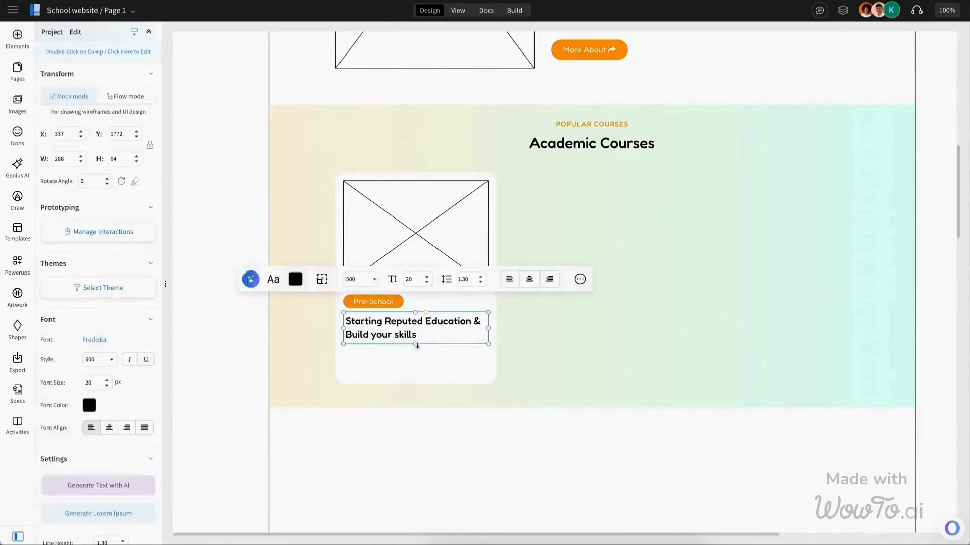
pyautogui.click(407, 338)
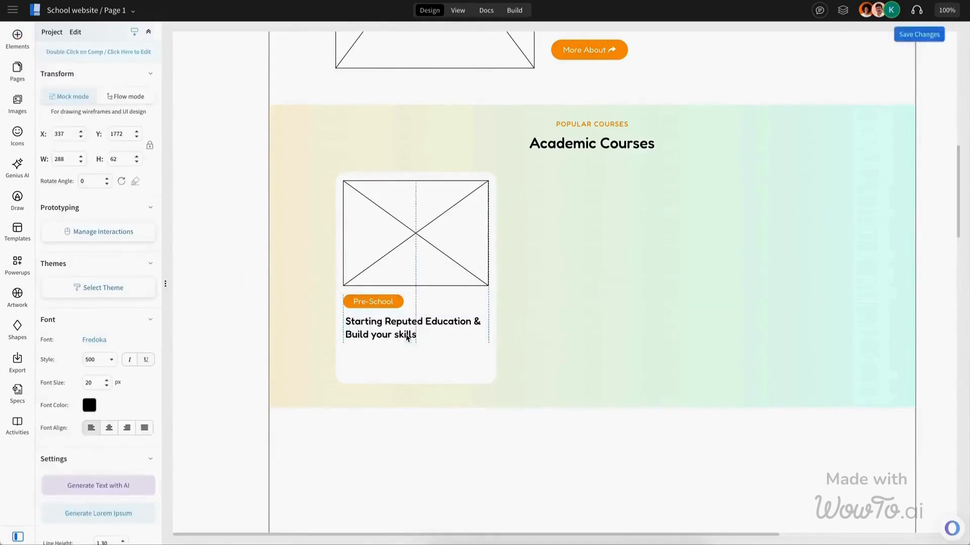
pyautogui.click(686, 309)
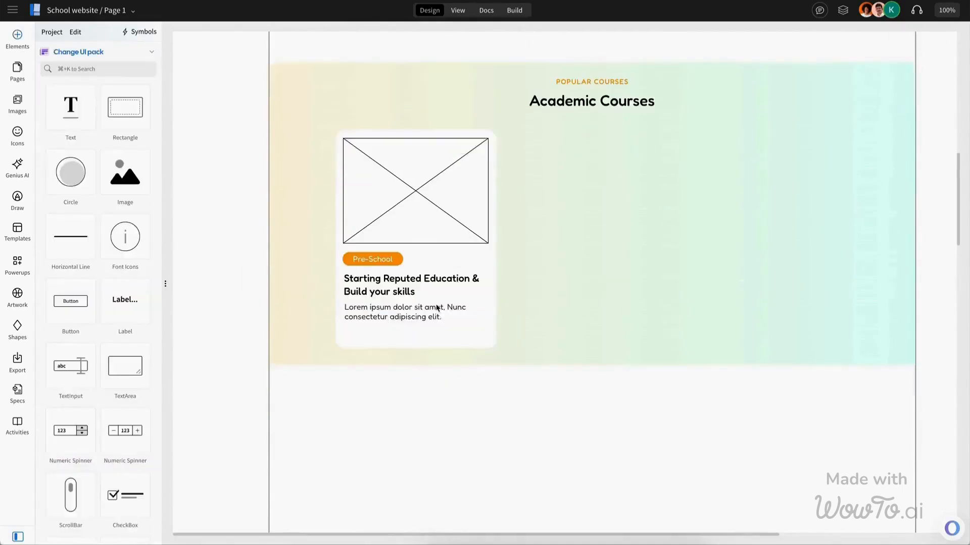
# Step: Add a LinkBar element to the card and relabel its links as 150 Seats and 12 Semesters
pyautogui.click(107, 69)
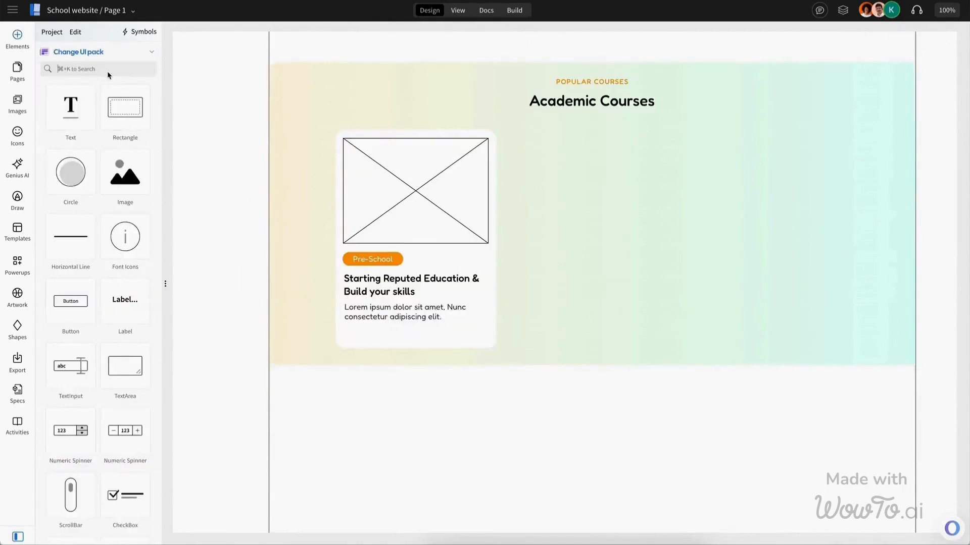
pyautogui.write('bar')
pyautogui.moveTo(70, 172); pyautogui.dragTo(477, 353)
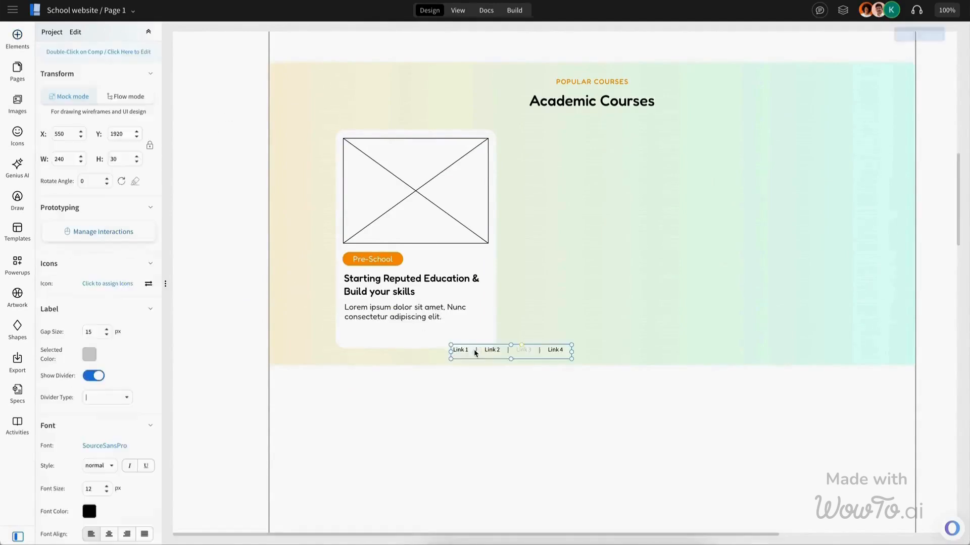
pyautogui.doubleClick(494, 350)
pyautogui.write('150 Seats, 12 Semester')
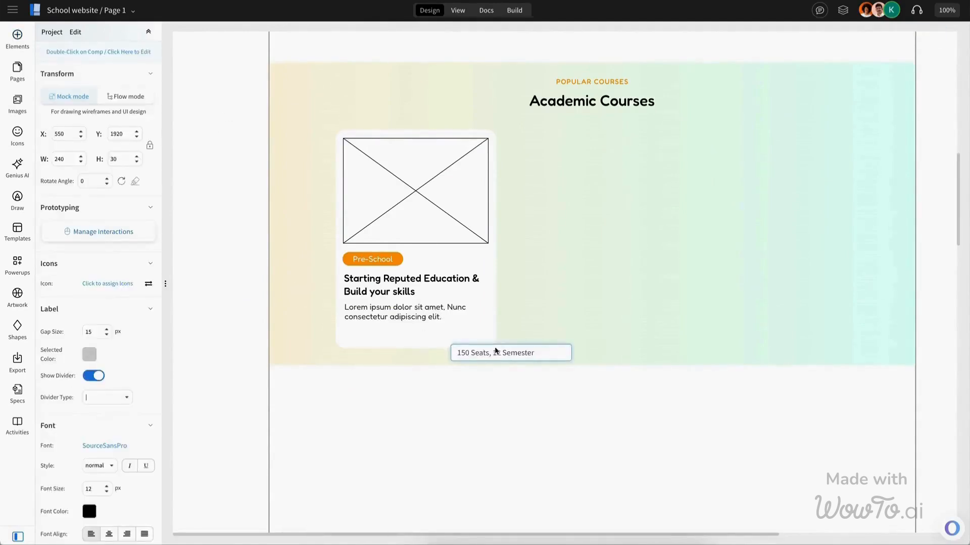
pyautogui.write('s')
pyautogui.press('Return')
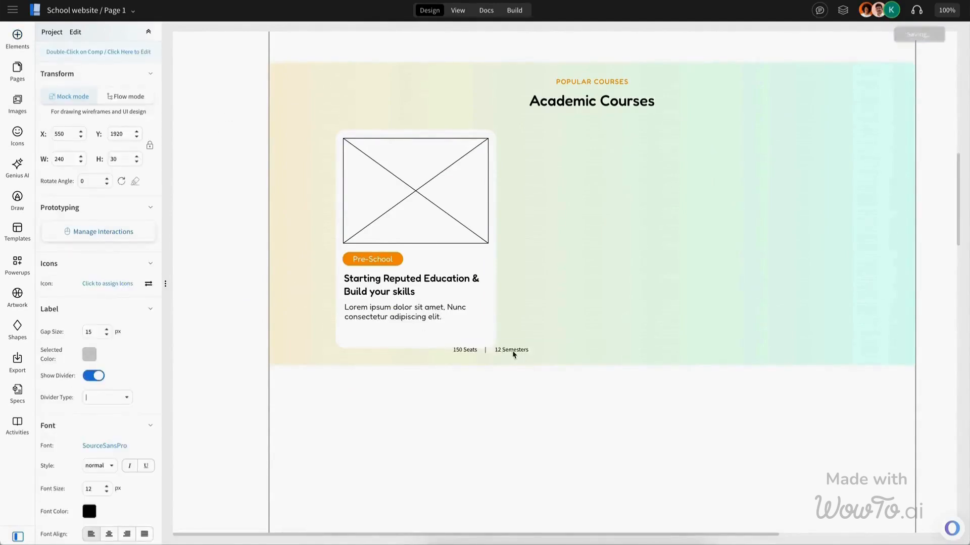
# Step: Set the link bar's font to Fredoka at size 14 and move it to the card's bottom
pyautogui.click(104, 445)
pyautogui.click(202, 162)
pyautogui.click(107, 487)
pyautogui.click(107, 486)
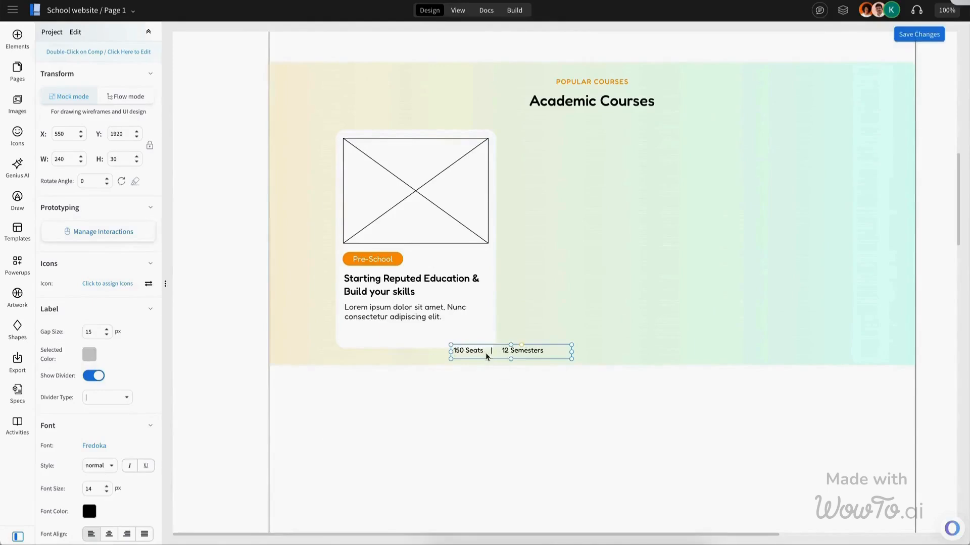
pyautogui.moveTo(480, 354); pyautogui.dragTo(385, 340)
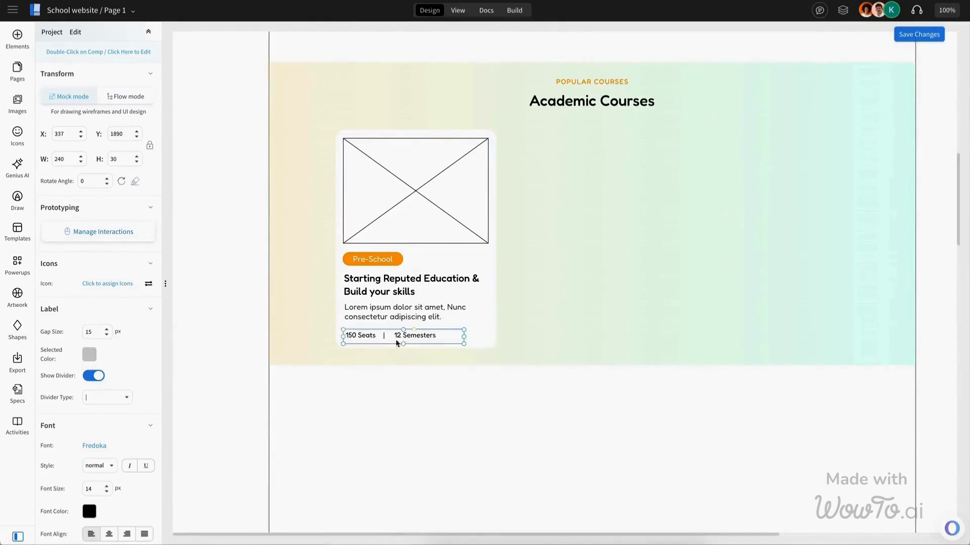
# Step: Assign icons to the 150 Seats and 12 Semesters labels of the link bar
pyautogui.click(107, 283)
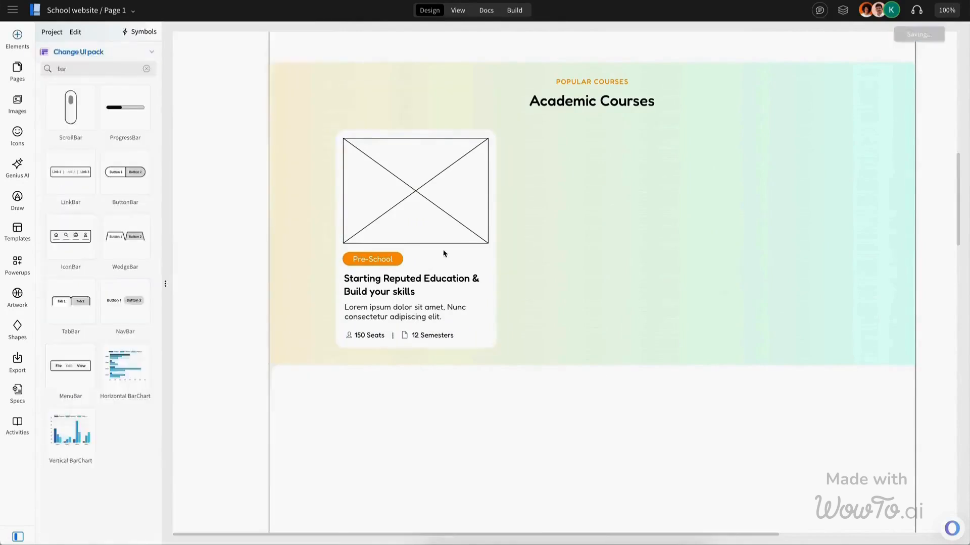
pyautogui.click(371, 268)
pyautogui.click(574, 262)
# Step: Duplicate the course card twice to form a row of three cards
pyautogui.click(461, 234)
pyautogui.hotkey('ctrl', 'd')
pyautogui.hotkey('ctrl', 'd')
pyautogui.scroll(-1, 698, 213)
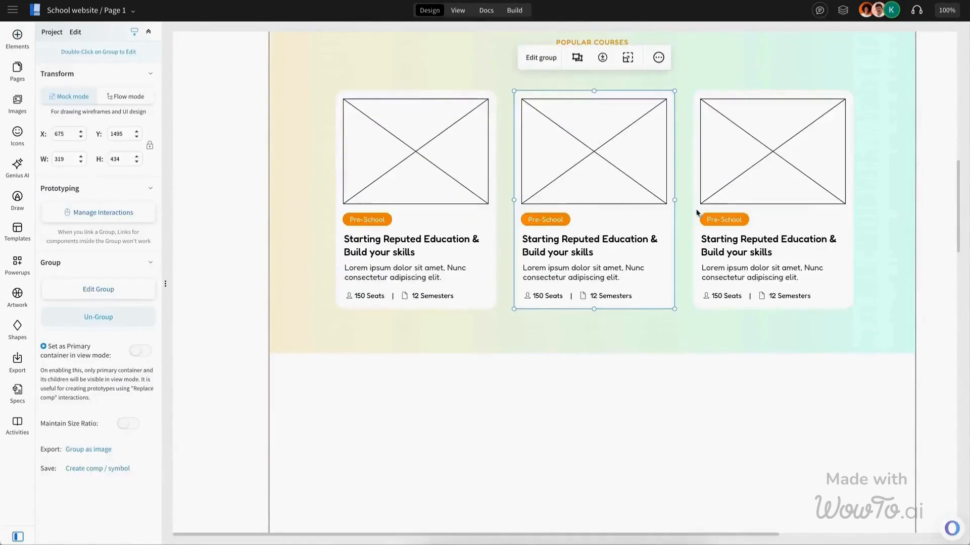
# Step: Retitle the second card as Master Technology & Elevate your career levelup
pyautogui.doubleClick(587, 258)
pyautogui.doubleClick(588, 258)
pyautogui.write('Master Tec')
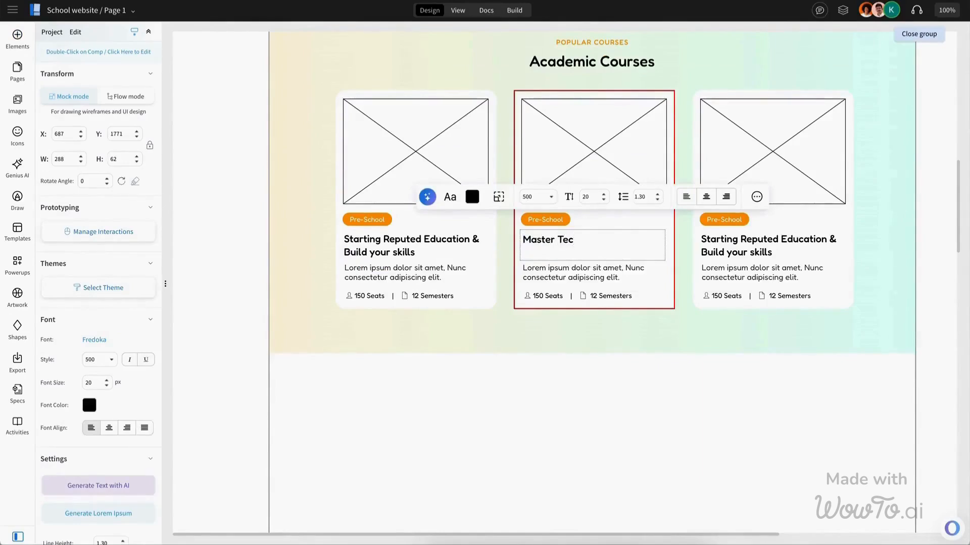
# Step: Add a See all Courses text below the cards and center it
pyautogui.write('See all Courses')
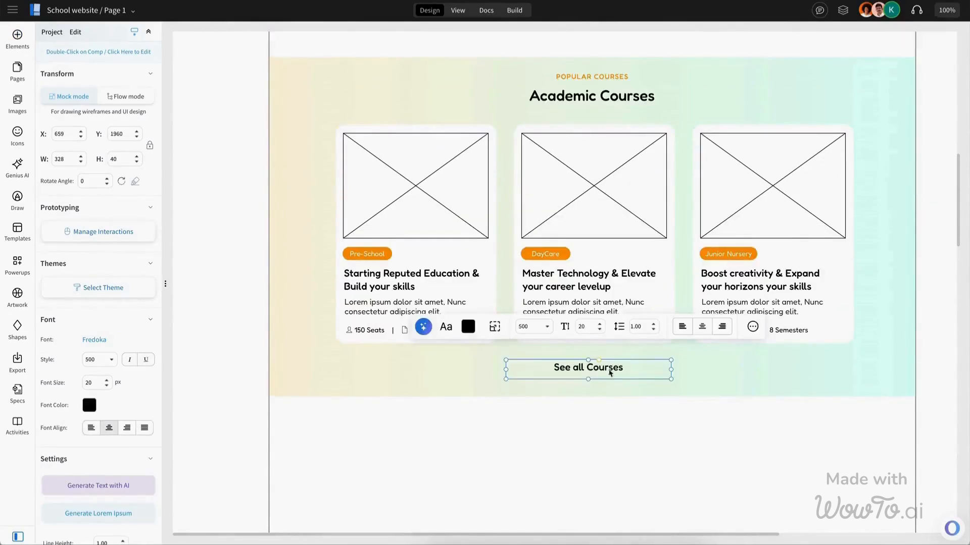
pyautogui.press('Escape')
pyautogui.moveTo(671, 368); pyautogui.dragTo(606, 372)
# Step: Paste an FAQ section with the heading We are the best kids school in city and an image placeholder
pyautogui.click(19, 139)
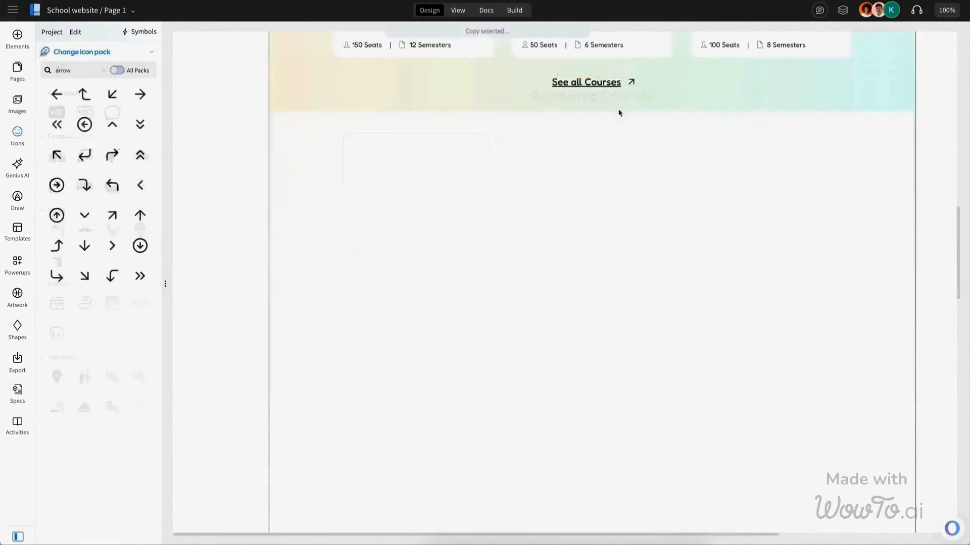
pyautogui.hotkey('ctrl', 'v')
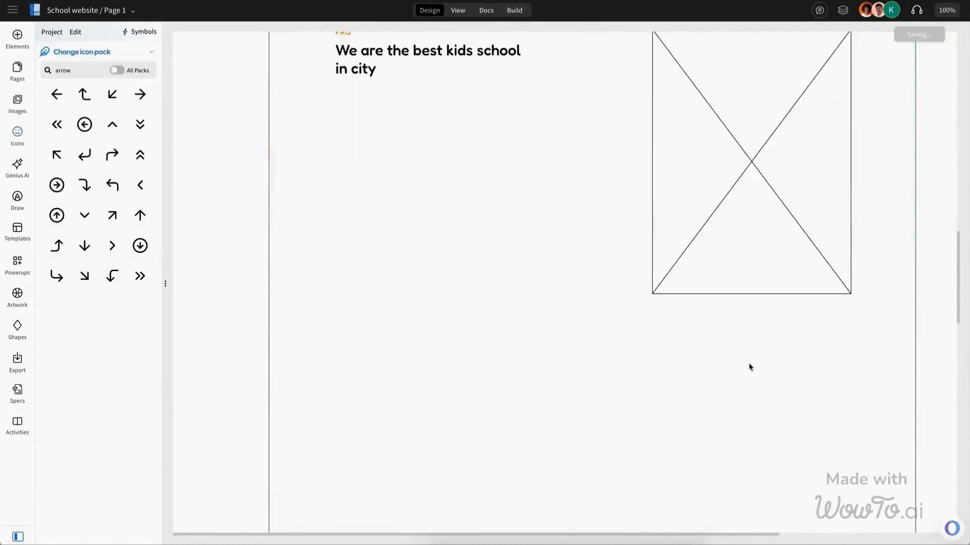
pyautogui.scroll(1, 526, 251)
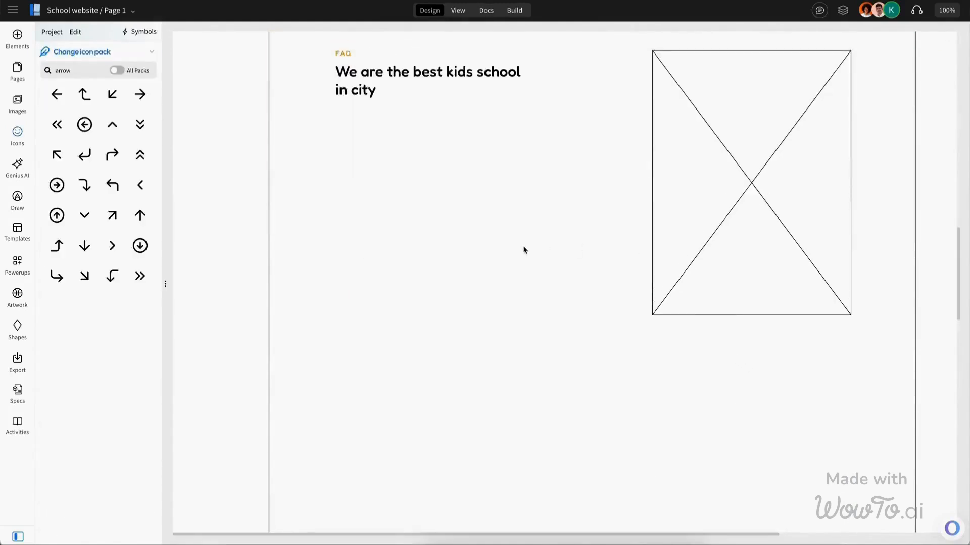
# Step: Add a rectangle below the FAQ heading and give it a horizontal linear gradient of the cream and mint favourite colours
pyautogui.click(18, 40)
pyautogui.click(69, 298)
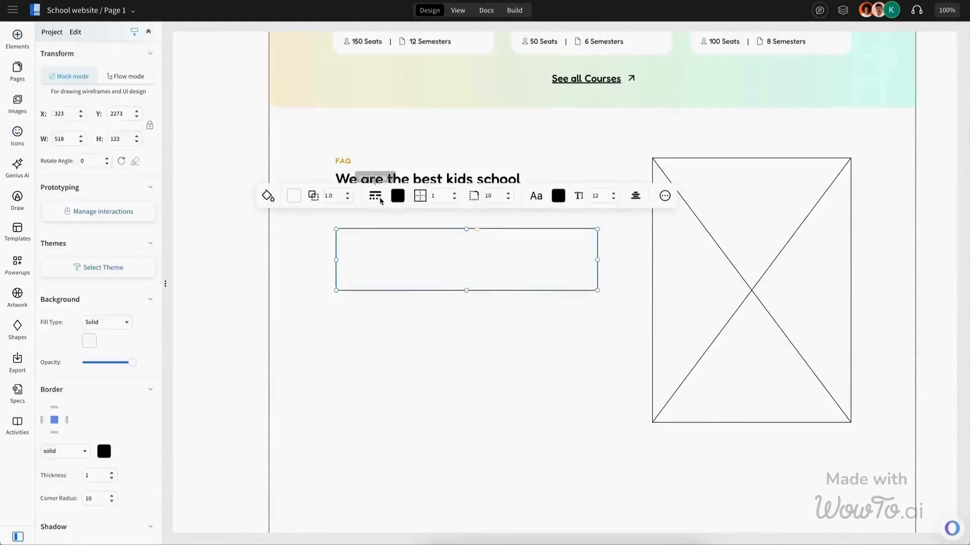
pyautogui.click(380, 201)
pyautogui.click(294, 196)
pyautogui.click(268, 196)
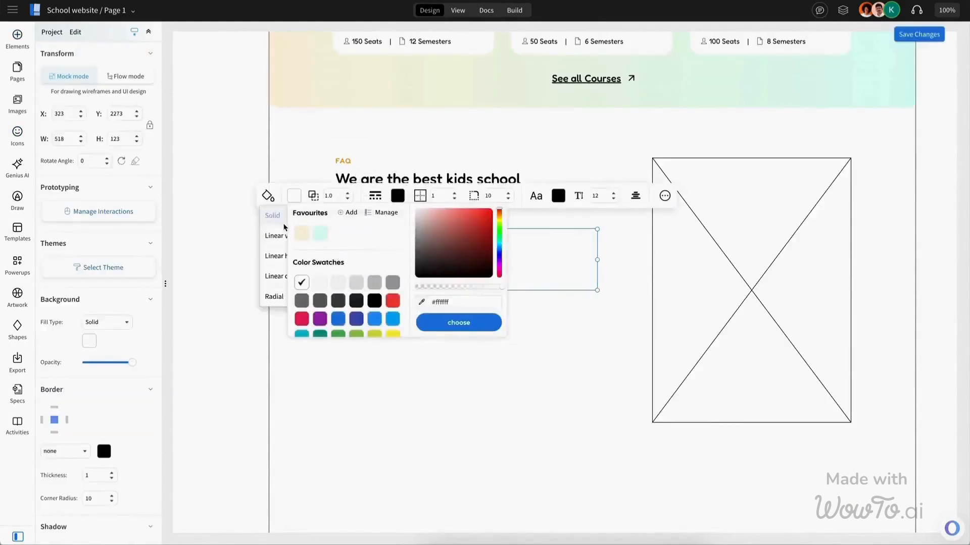
pyautogui.click(279, 262)
pyautogui.click(293, 196)
pyautogui.click(314, 299)
pyautogui.click(313, 195)
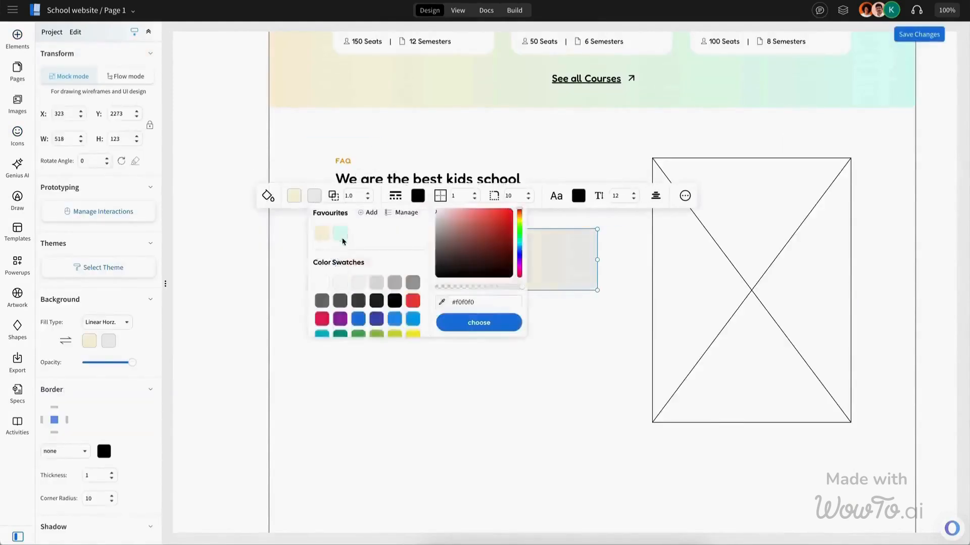
pyautogui.click(353, 303)
pyautogui.click(459, 257)
pyautogui.click(466, 254)
pyautogui.click(469, 252)
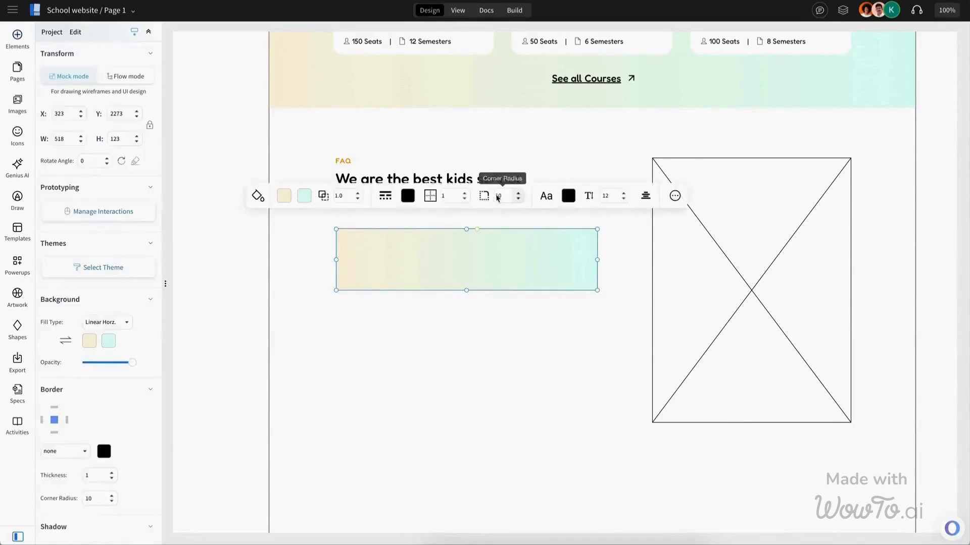
# Step: Create a 44 px tall orange bar with corner radius 20 across the top of the gradient panel
pyautogui.click(493, 263)
pyautogui.click(469, 240)
pyautogui.click(107, 322)
pyautogui.click(99, 337)
pyautogui.click(89, 341)
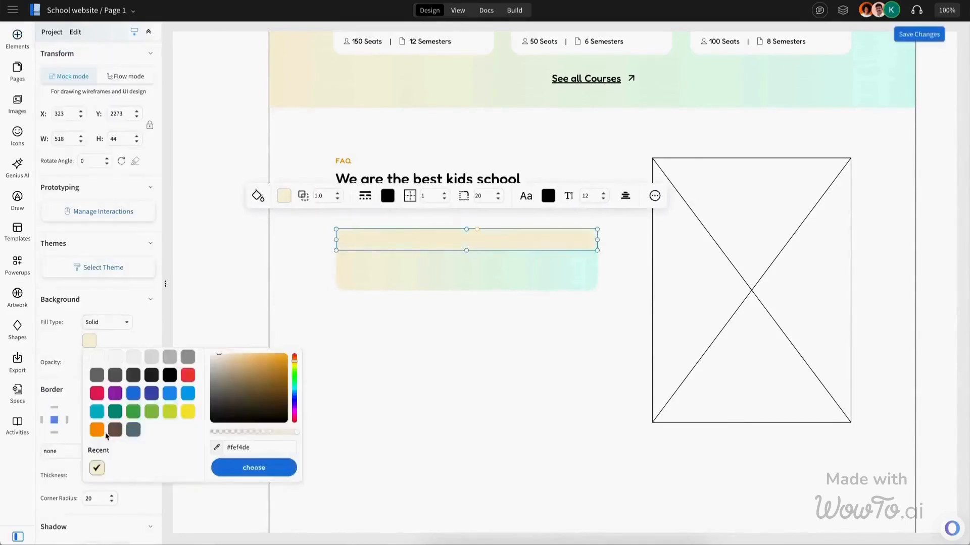
pyautogui.click(102, 437)
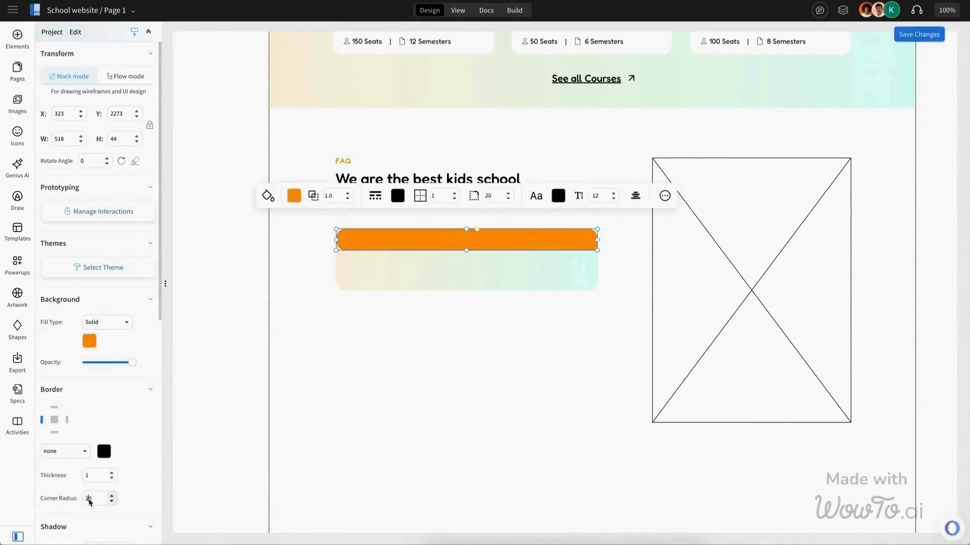
pyautogui.click(461, 275)
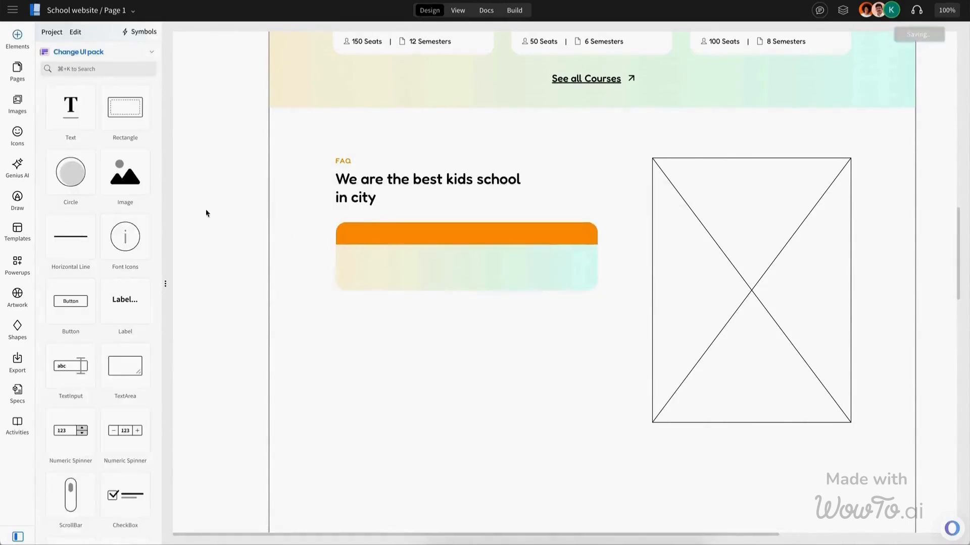
# Step: Add a lorem ipsum paragraph inside the gradient panel, widen it to about 479 px with line height 1.40
pyautogui.moveTo(71, 106); pyautogui.dragTo(429, 277)
pyautogui.click(283, 68)
pyautogui.click(353, 173)
pyautogui.click(450, 195)
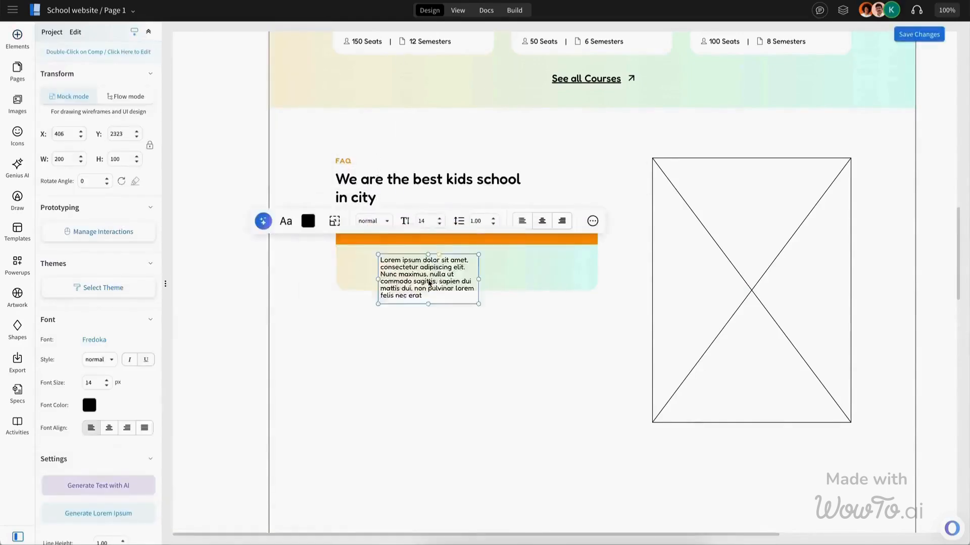
pyautogui.click(487, 260)
pyautogui.click(530, 213)
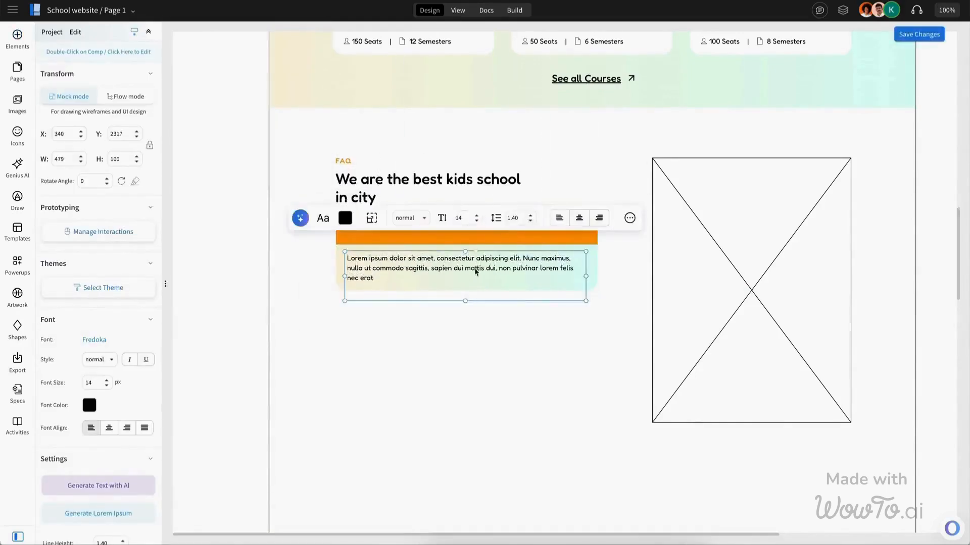
pyautogui.moveTo(464, 290); pyautogui.dragTo(452, 272)
# Step: Paste a white lorem question line into the orange bar and group the FAQ item
pyautogui.hotkey('ctrl', 'v')
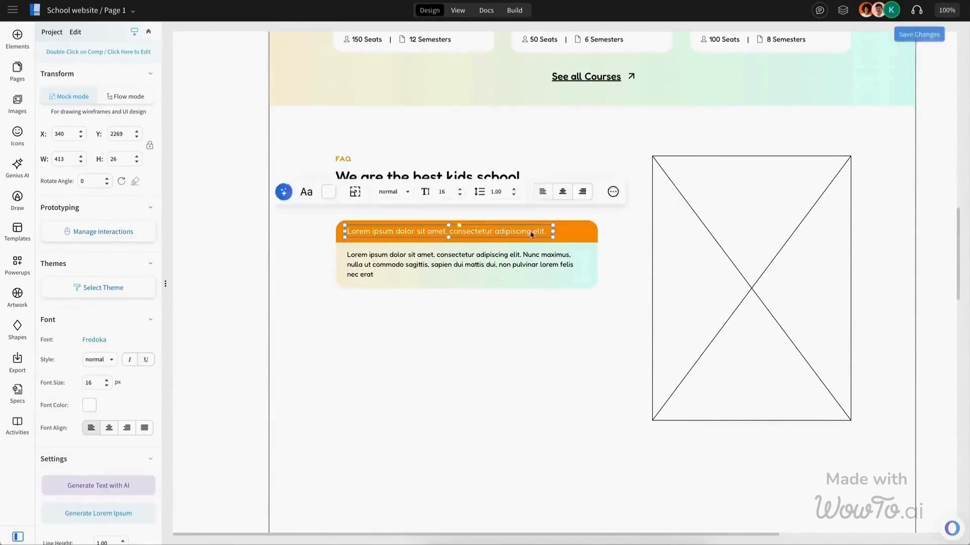
pyautogui.moveTo(502, 203); pyautogui.dragTo(465, 289)
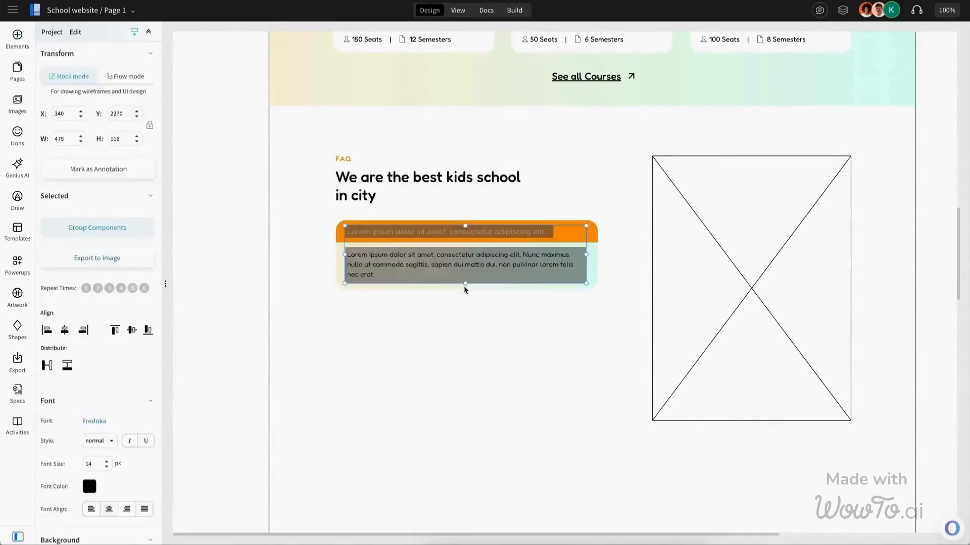
pyautogui.click(578, 242)
pyautogui.click(534, 231)
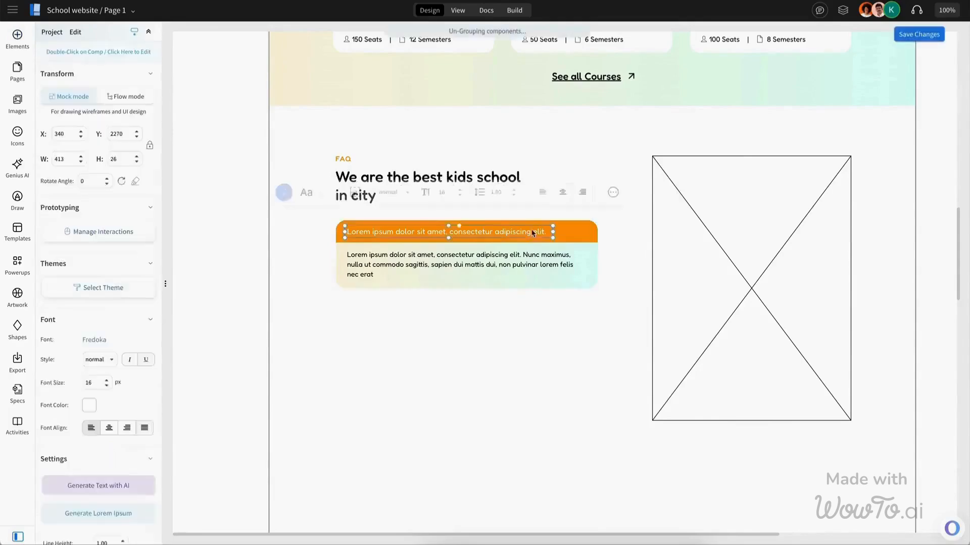
# Step: Copy the orange question bar and paste it below the panel as a second FAQ question
pyautogui.keyDown('shift'); pyautogui.click(581, 237); pyautogui.keyUp('shift')
pyautogui.hotkey('ctrl', 'c')
pyautogui.hotkey('ctrl', 'v')
pyautogui.click(516, 319)
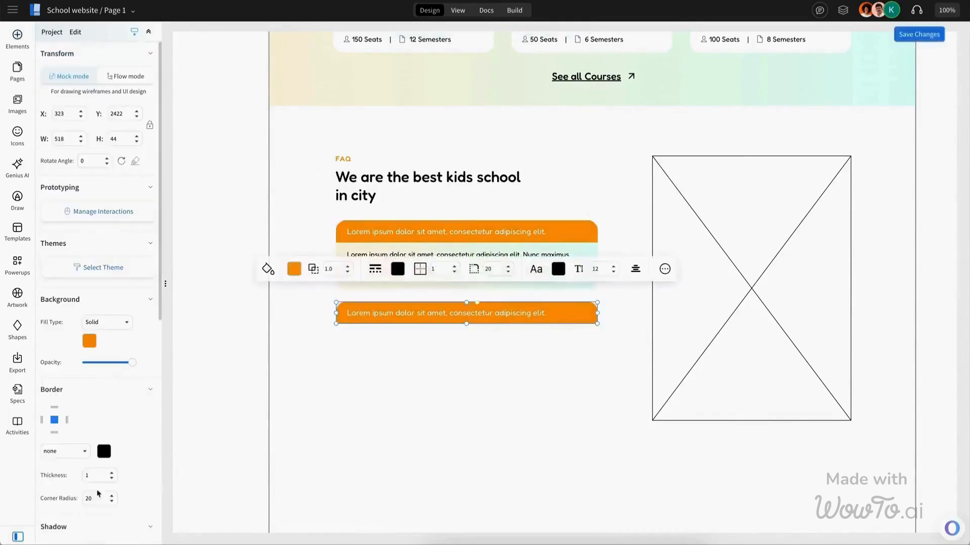
# Step: Paste two more orange FAQ question bars and add a chevron icon at the end of the first bar
pyautogui.hotkey('ctrl', 'v')
pyautogui.hotkey('ctrl', 'v')
pyautogui.click(17, 135)
pyautogui.moveTo(50, 156); pyautogui.dragTo(586, 231)
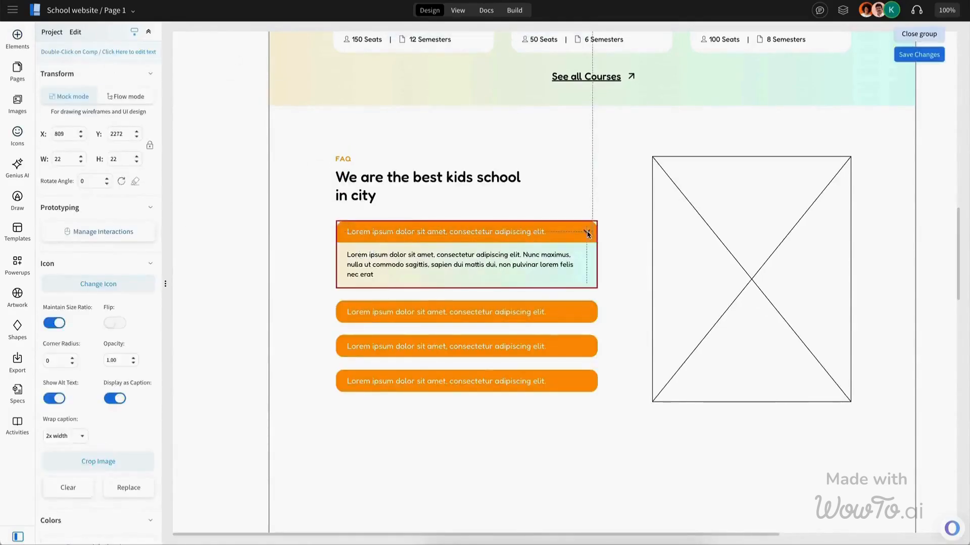
pyautogui.press('Escape')
# Step: Paste the chevron icon onto the remaining FAQ question bars, aligning it at each bar's end
pyautogui.click(500, 313)
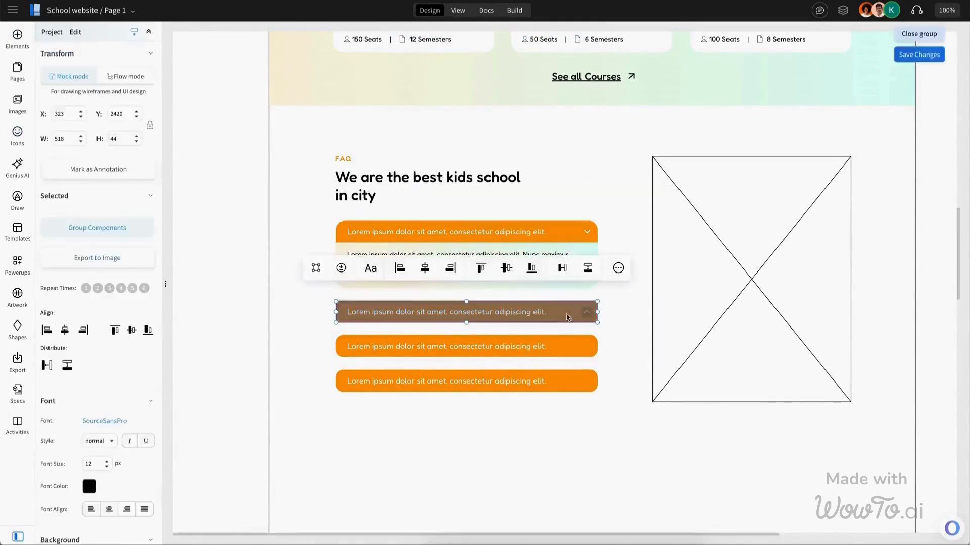
pyautogui.press('Escape')
pyautogui.click(575, 348)
pyautogui.hotkey('ctrl', 'v')
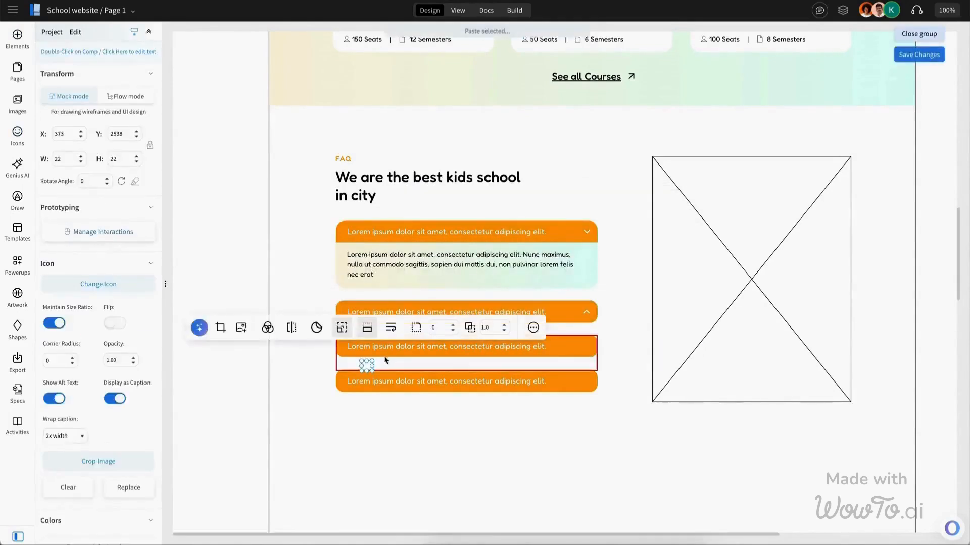
pyautogui.moveTo(369, 356); pyautogui.dragTo(588, 347)
pyautogui.click(201, 361)
# Step: Insert a center-aligned testimonial carousel into the empty gradient panel below the FAQ section
pyautogui.scroll(-5, 201, 361)
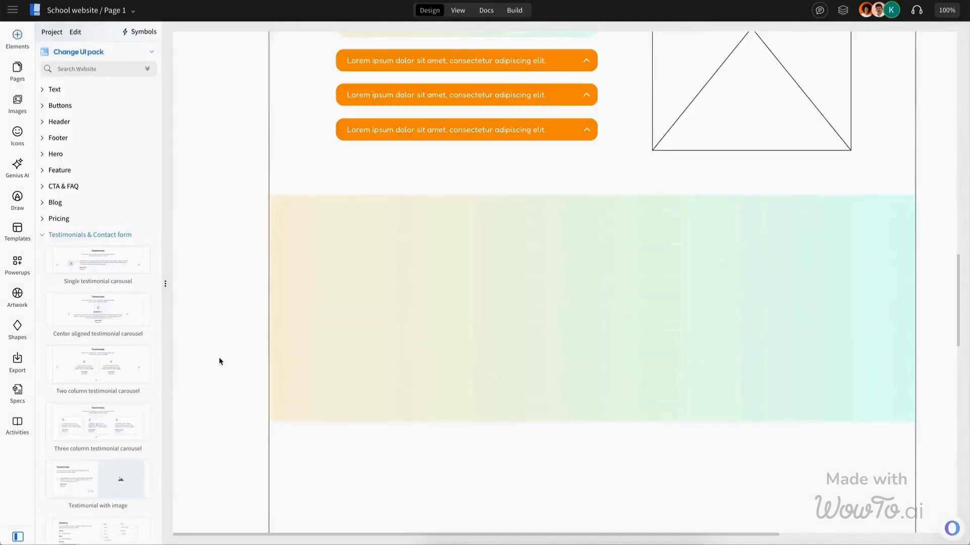
pyautogui.scroll(-4, 75, 368)
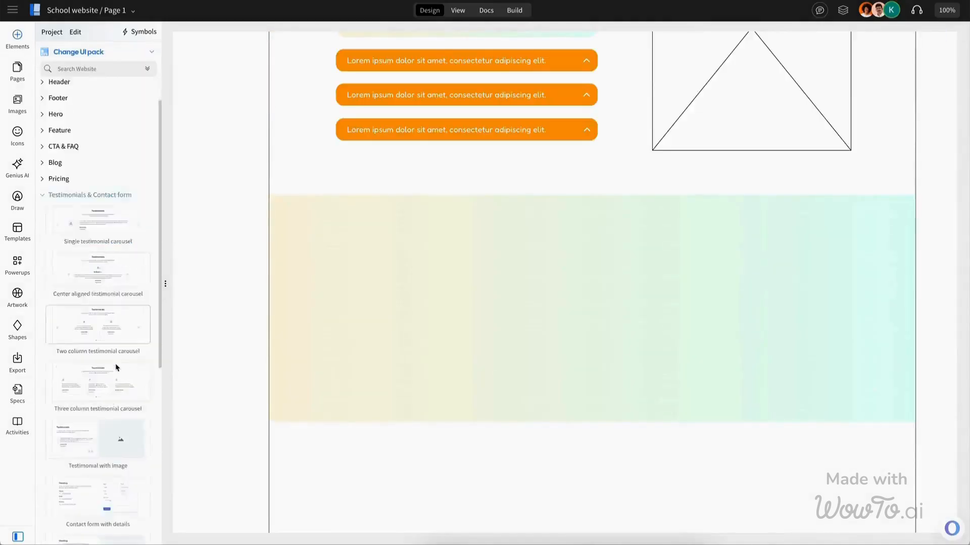
pyautogui.scroll(4, 116, 367)
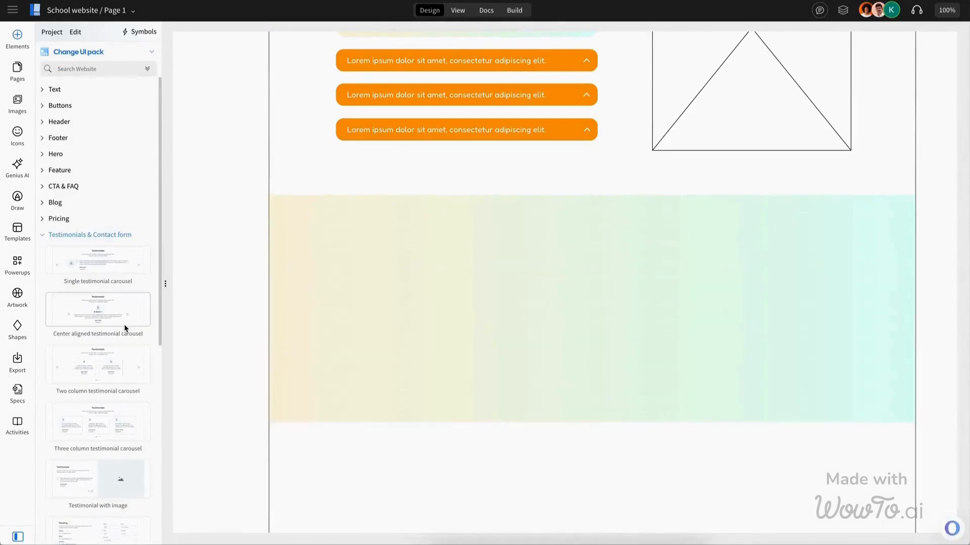
pyautogui.moveTo(125, 328); pyautogui.dragTo(460, 303)
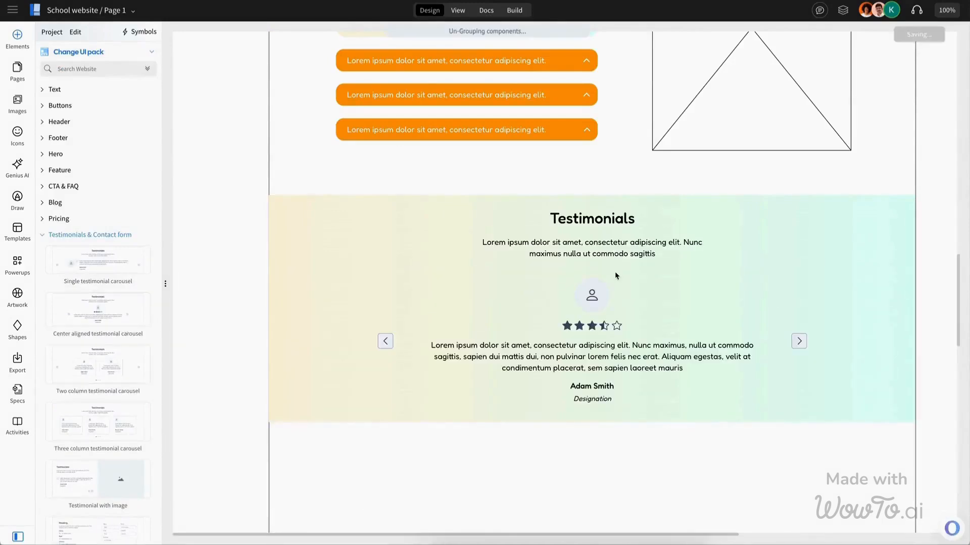
# Step: Color the testimonial carousel's previous and next arrow buttons orange
pyautogui.click(597, 306)
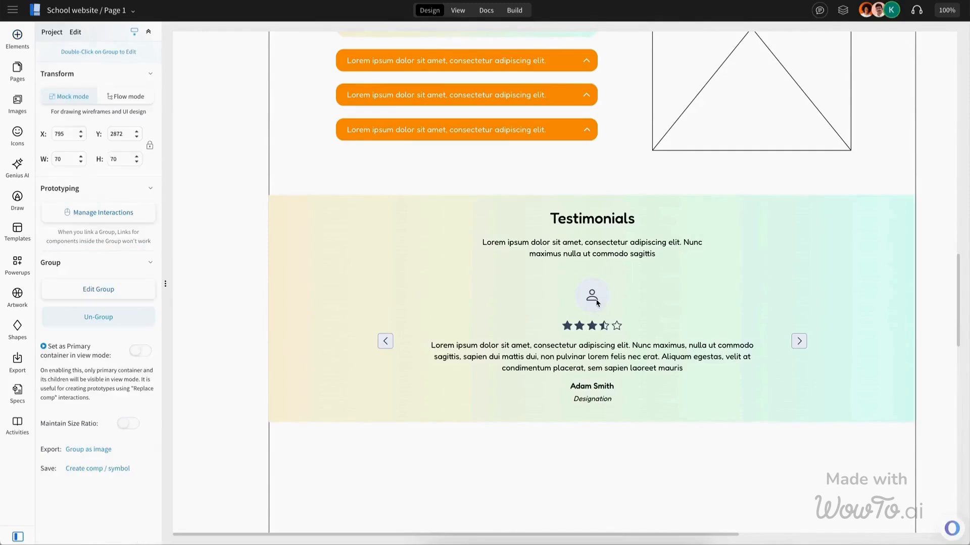
pyautogui.click(387, 343)
pyautogui.click(403, 342)
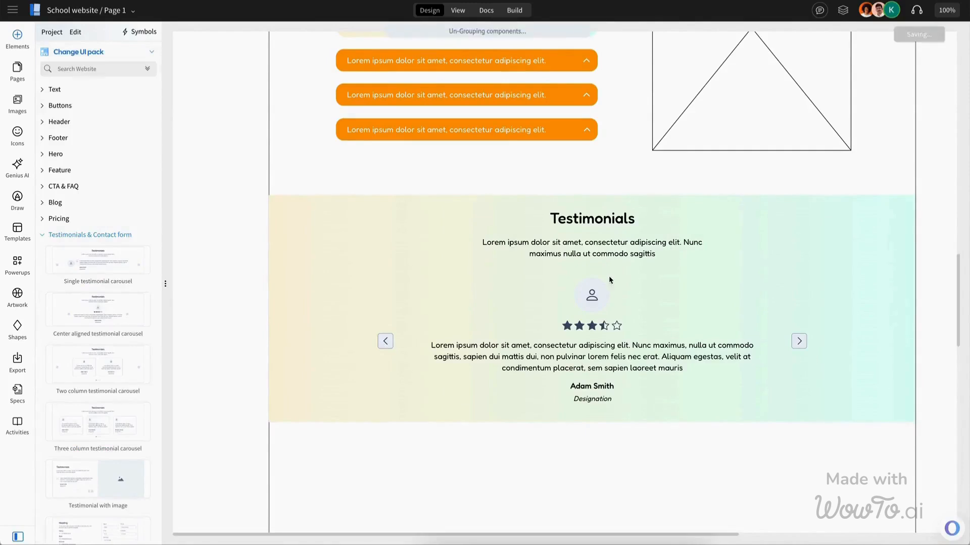
pyautogui.click(596, 302)
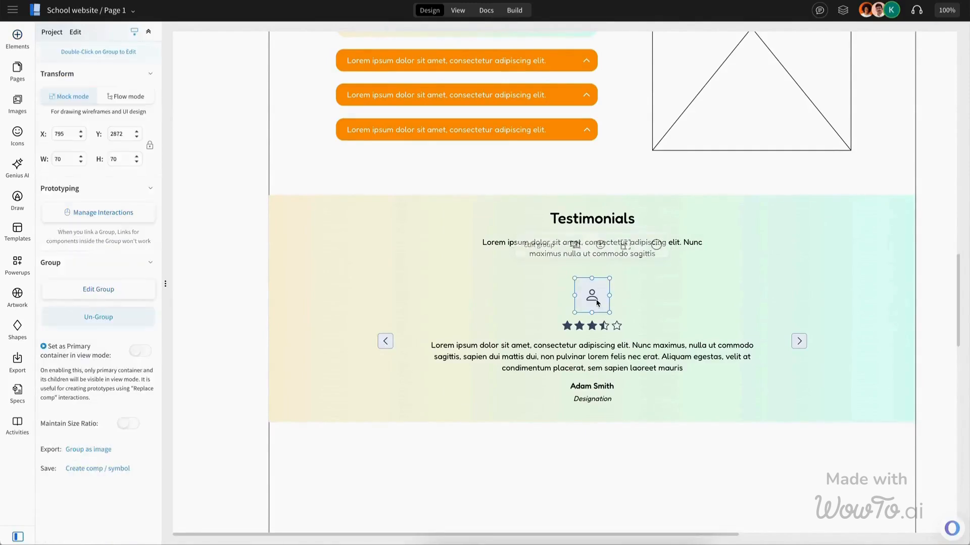
pyautogui.click(388, 340)
pyautogui.click(397, 345)
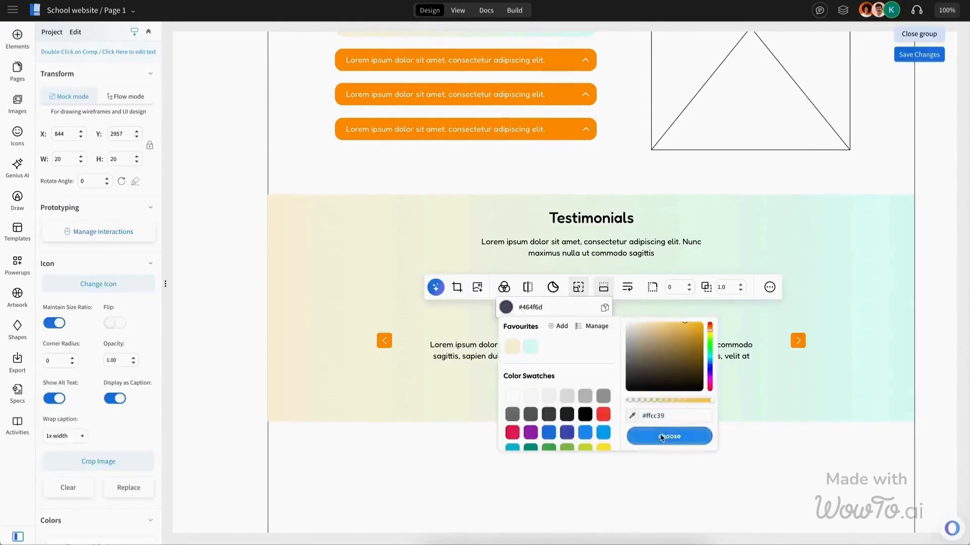
pyautogui.click(668, 436)
# Step: Recolor the testimonial's rating stars orange
pyautogui.click(615, 326)
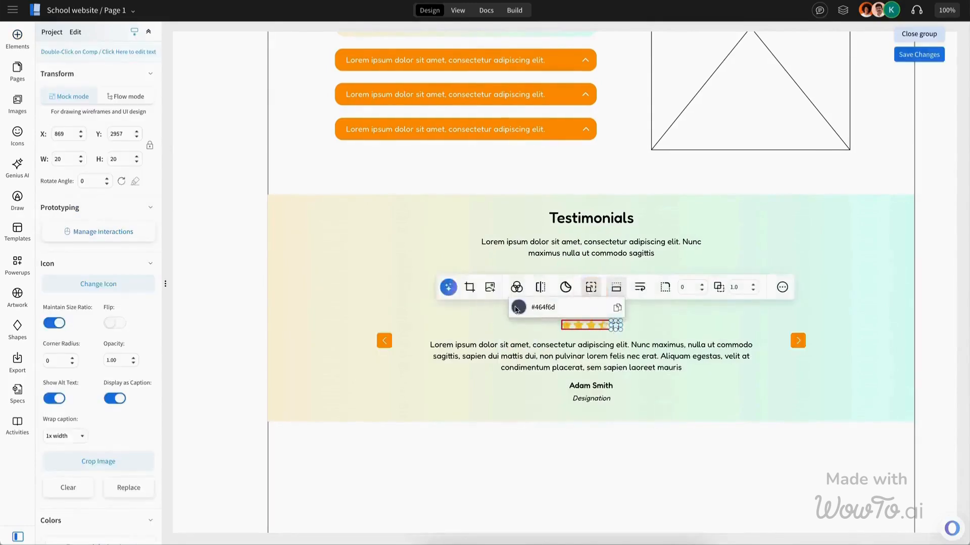
pyautogui.click(518, 308)
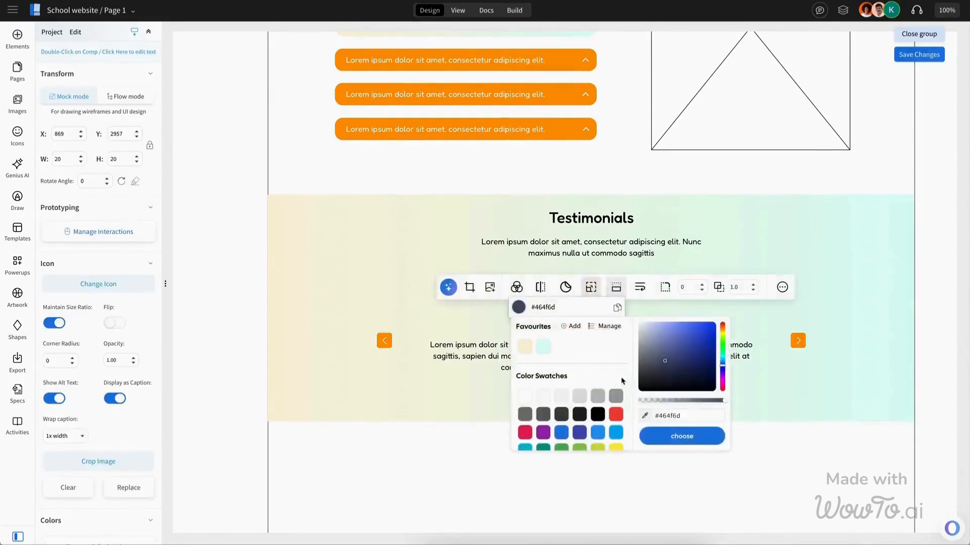
pyautogui.click(676, 435)
pyautogui.click(610, 356)
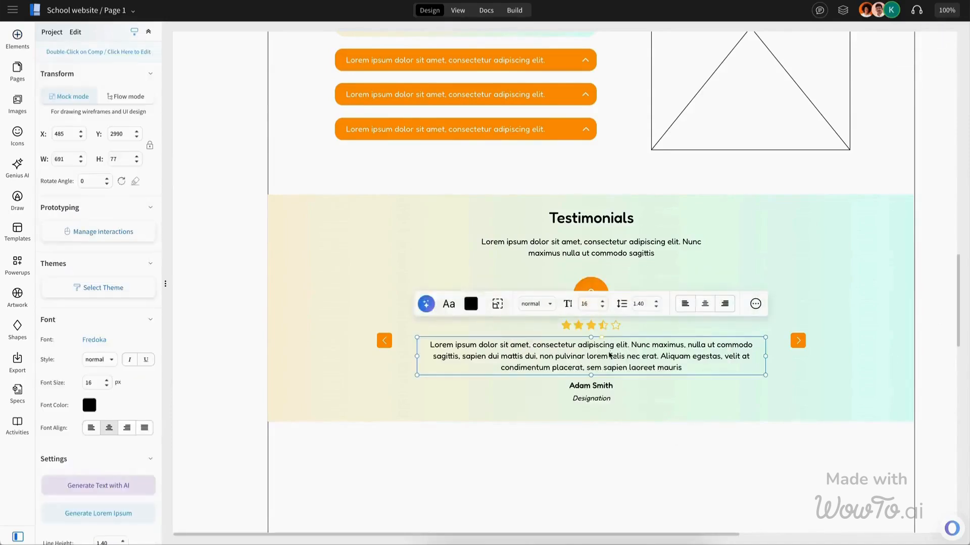
pyautogui.press('Escape')
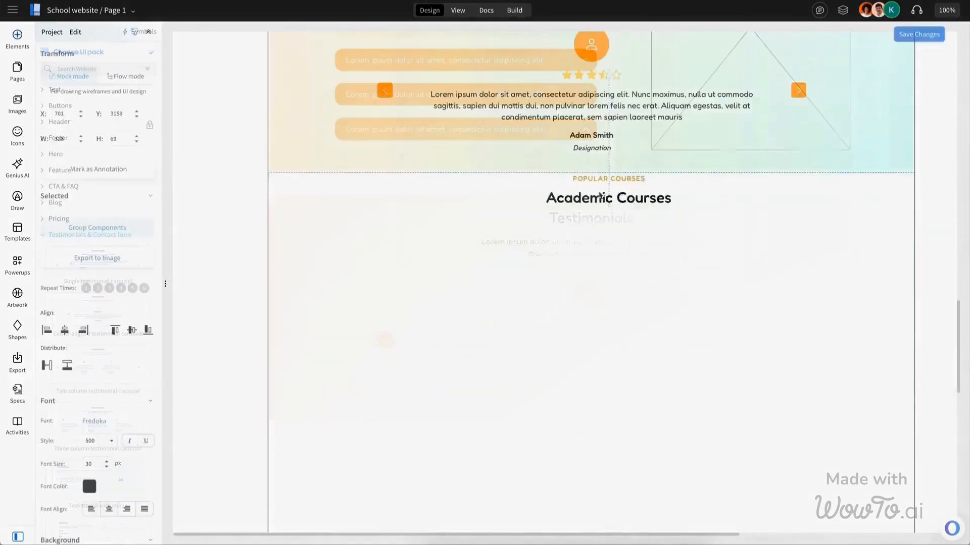
# Step: Add a section heading below the testimonials reading 'WE CHANGE YOUR LIFE & WORLD' and 'We're Dedicated to Excellent Service and Kids Care'
pyautogui.moveTo(600, 197); pyautogui.dragTo(591, 214)
pyautogui.click(707, 205)
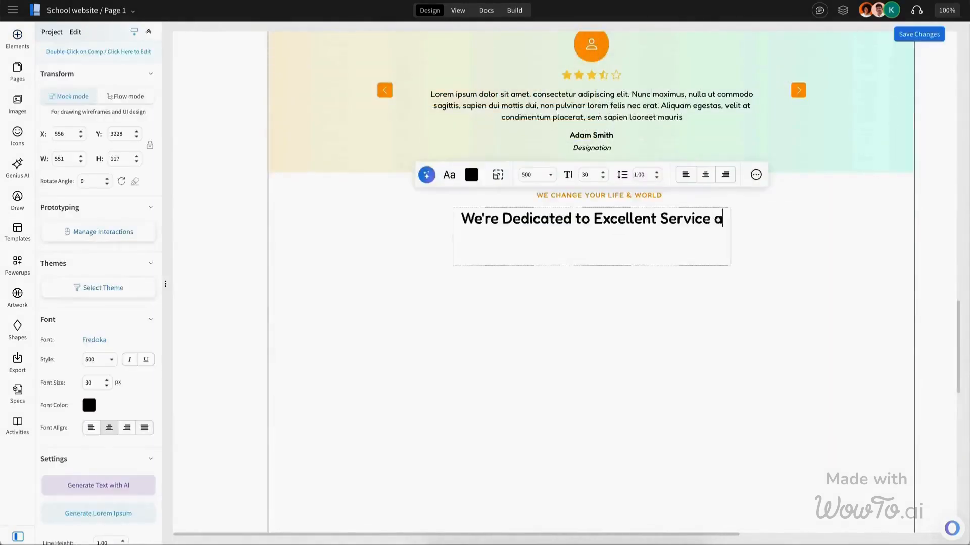
pyautogui.write('nd Kids Care')
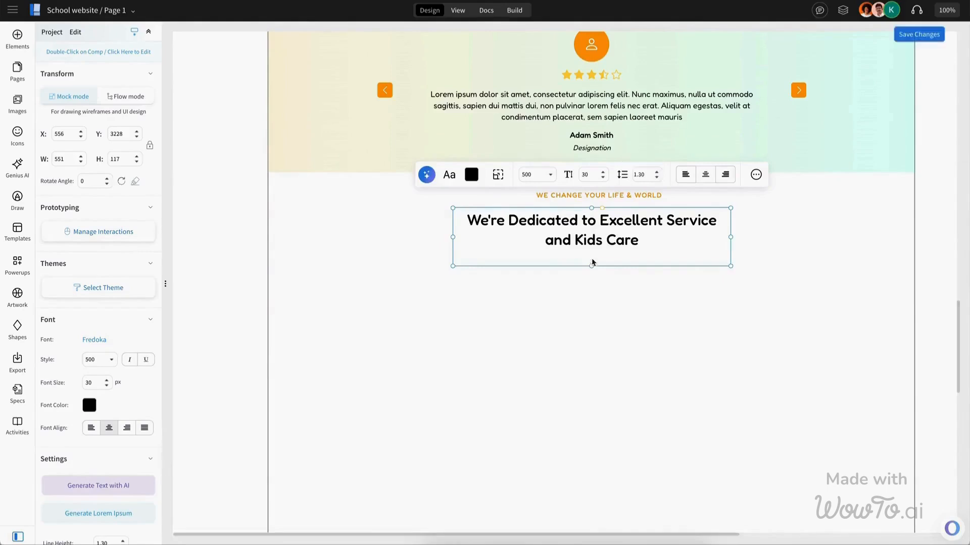
pyautogui.press('Escape')
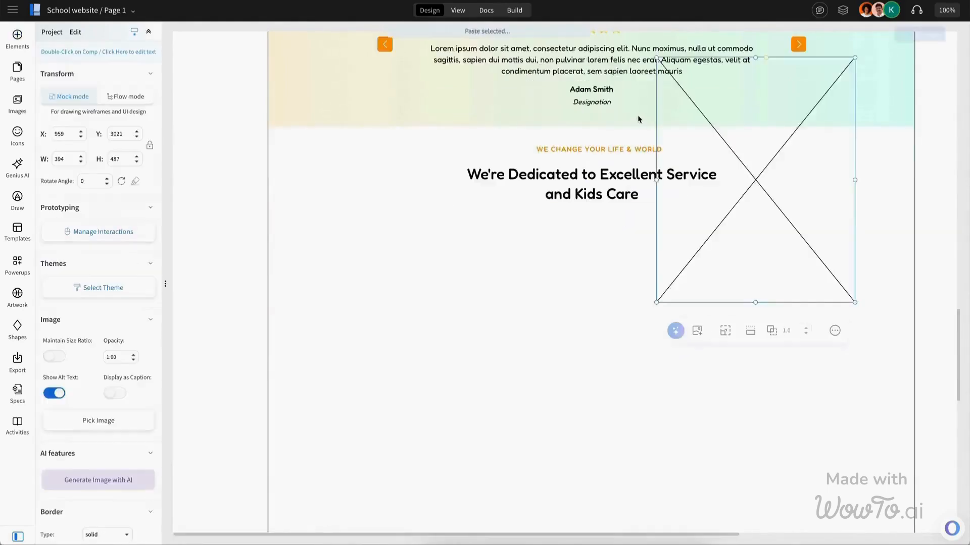
# Step: Place an image placeholder under the heading, scale it proportionally to 100 px wide, and add a name caption below it
pyautogui.moveTo(789, 156); pyautogui.dragTo(418, 309)
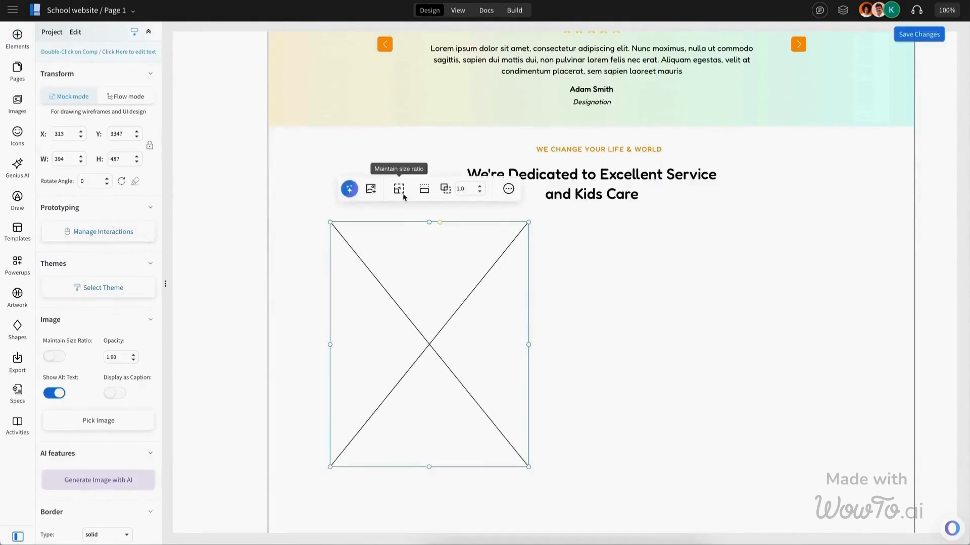
pyautogui.click(402, 194)
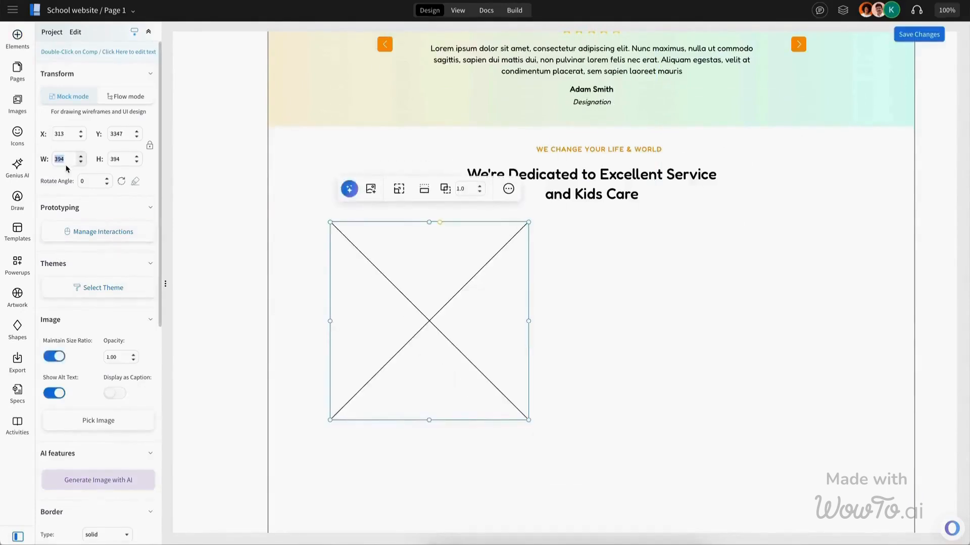
pyautogui.write('100')
pyautogui.press('Return')
pyautogui.click(272, 255)
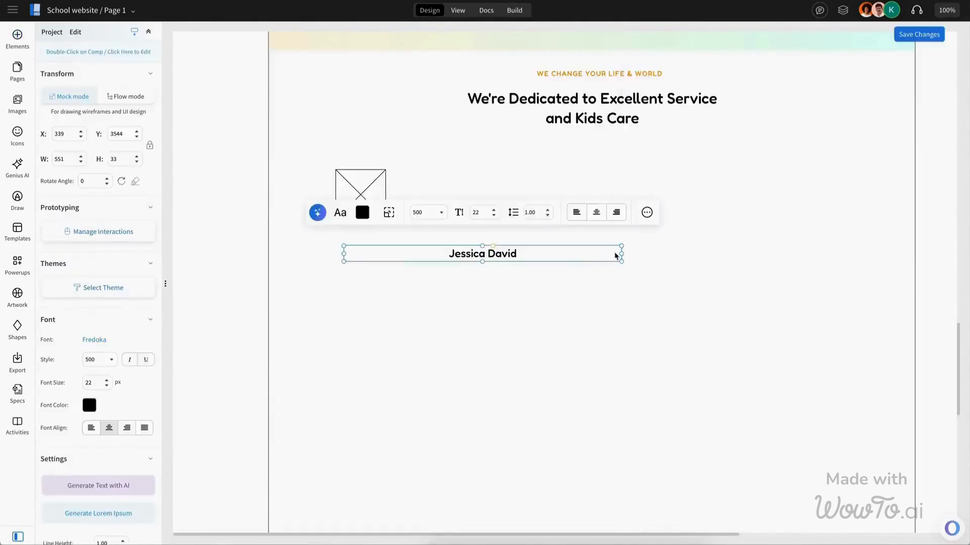
pyautogui.moveTo(616, 255); pyautogui.dragTo(369, 235)
pyautogui.hotkey('ctrl', 'd')
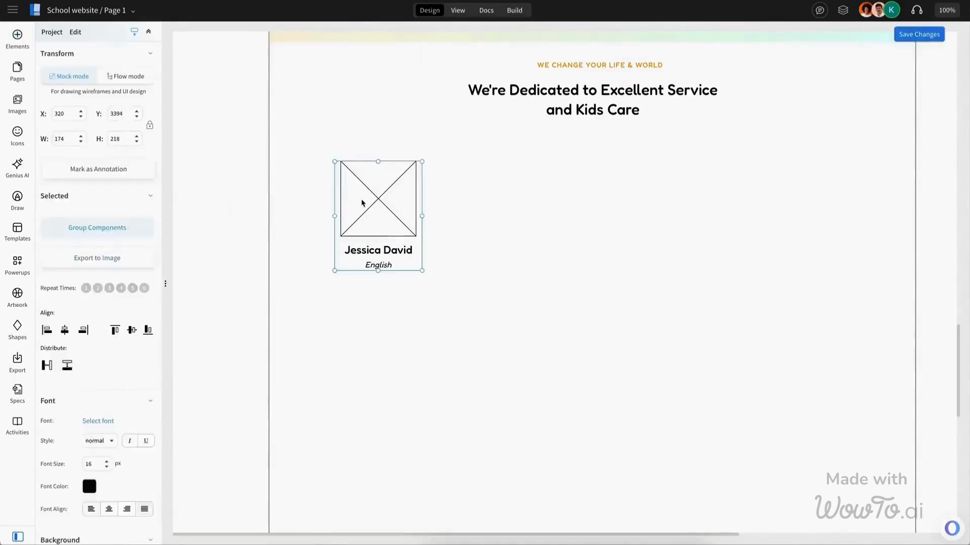
# Step: Duplicate the teacher card three times into a row of four cards with Maths, Science and English subjects
pyautogui.click(384, 209)
pyautogui.hotkey('ctrl', 'd')
pyautogui.moveTo(518, 207); pyautogui.dragTo(749, 192)
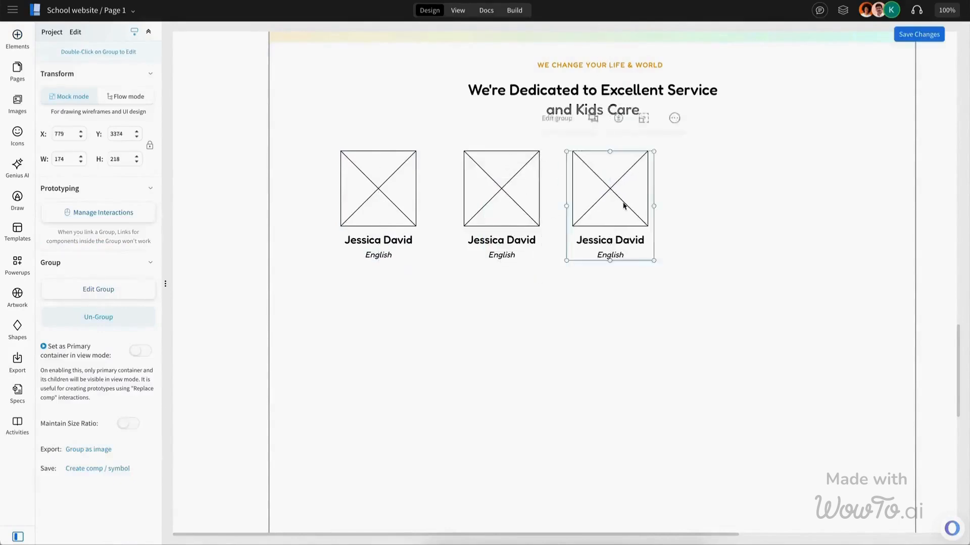
pyautogui.hotkey('ctrl', 'd')
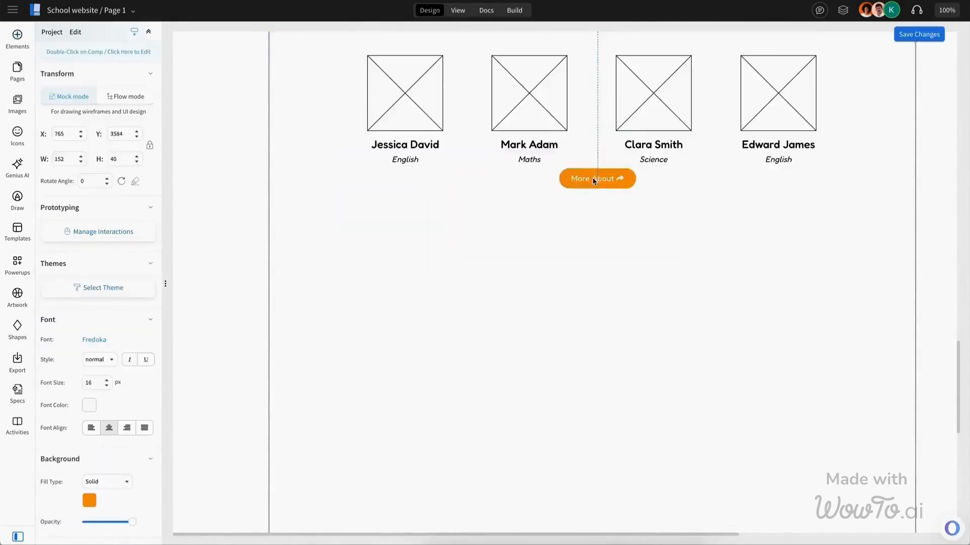
# Step: Place an orange button below the teacher cards and label it 'See all Team'
pyautogui.moveTo(598, 180); pyautogui.dragTo(605, 200)
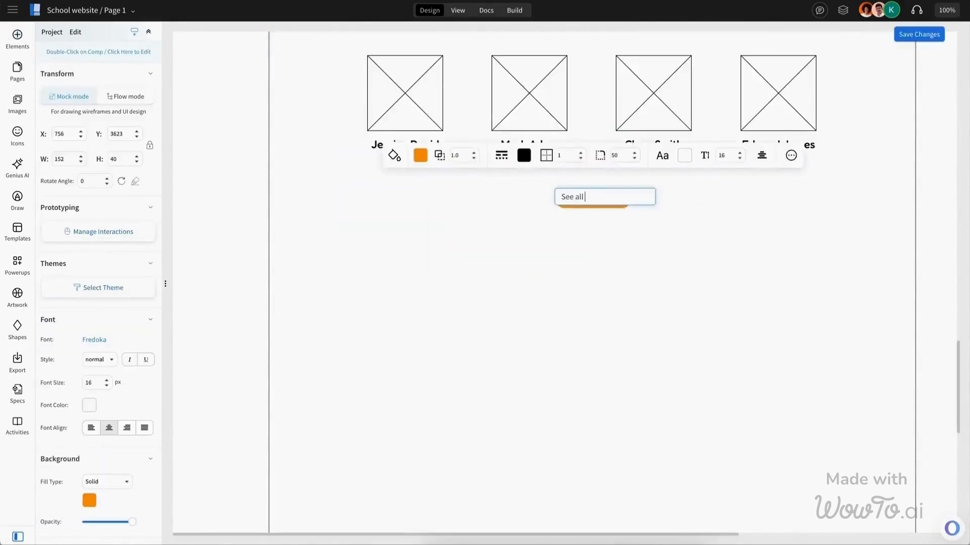
pyautogui.press('Escape')
pyautogui.scroll(3, 601, 273)
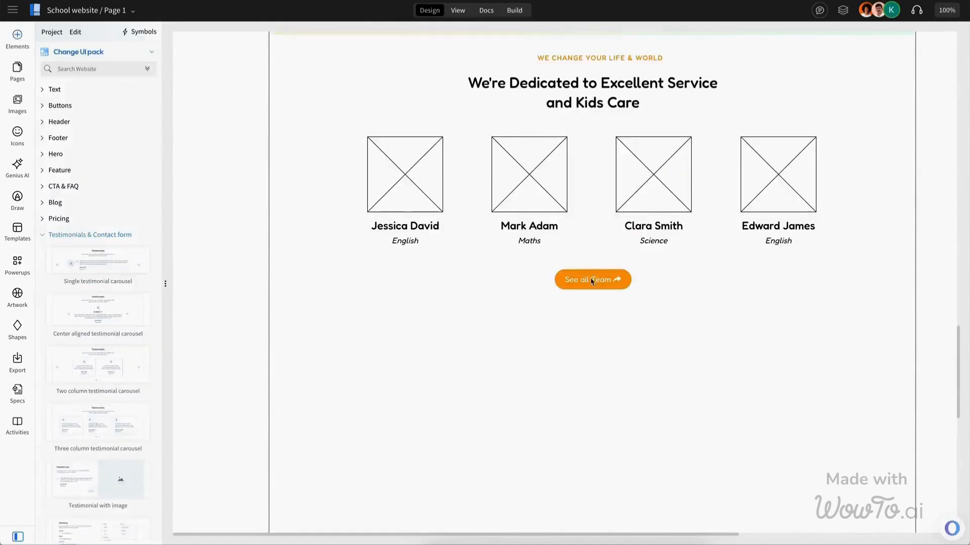
# Step: Group the teacher cards and duplicate the gradient panel with its section heading below the team section
pyautogui.click(427, 254)
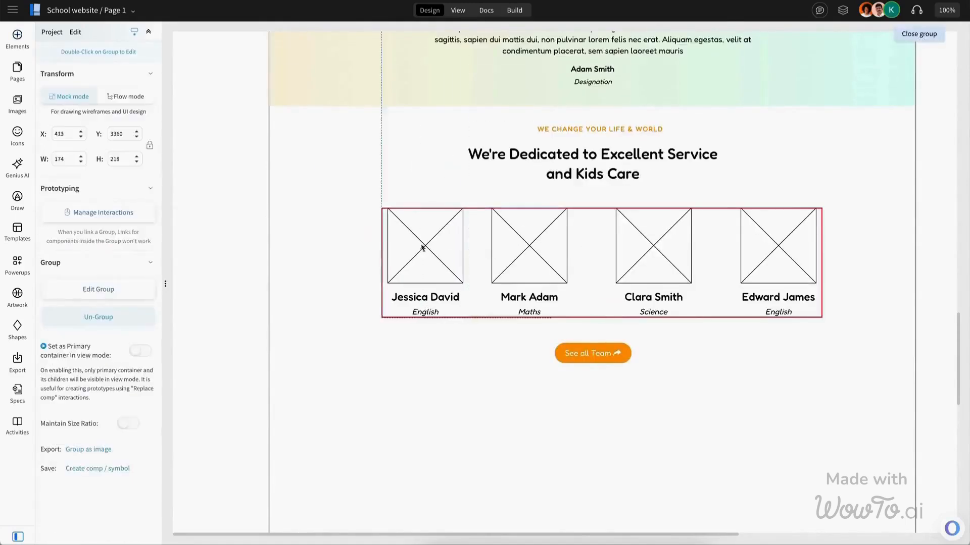
pyautogui.click(411, 244)
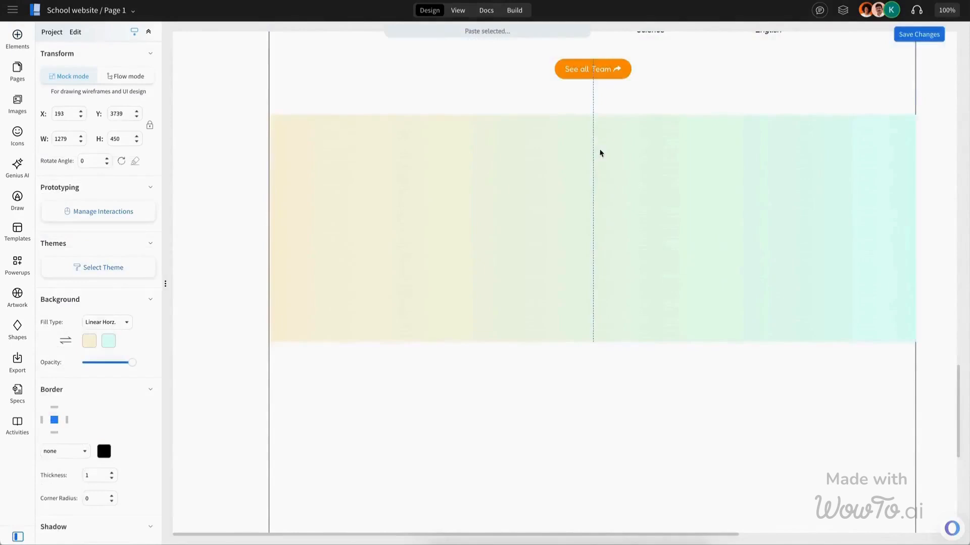
pyautogui.click(612, 156)
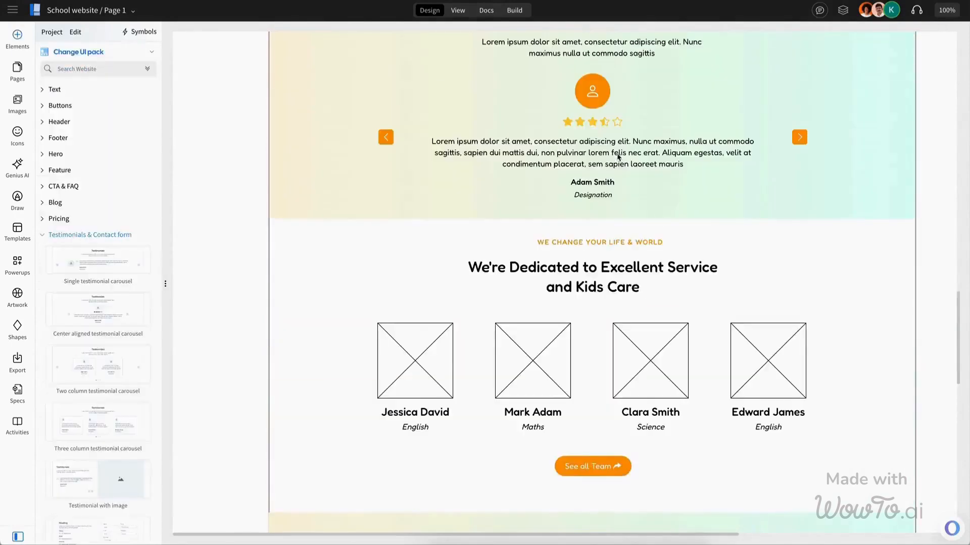
pyautogui.click(601, 287)
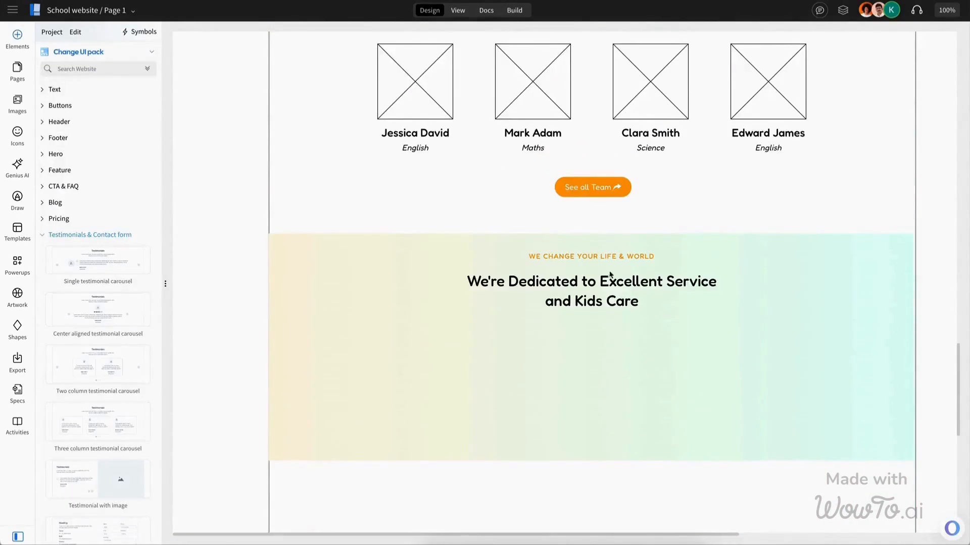
# Step: Retitle the new section 'BLOG & ARTICLES' with the heading 'Take a Look at the Latest Articles'
pyautogui.click(797, 290)
pyautogui.doubleClick(591, 256)
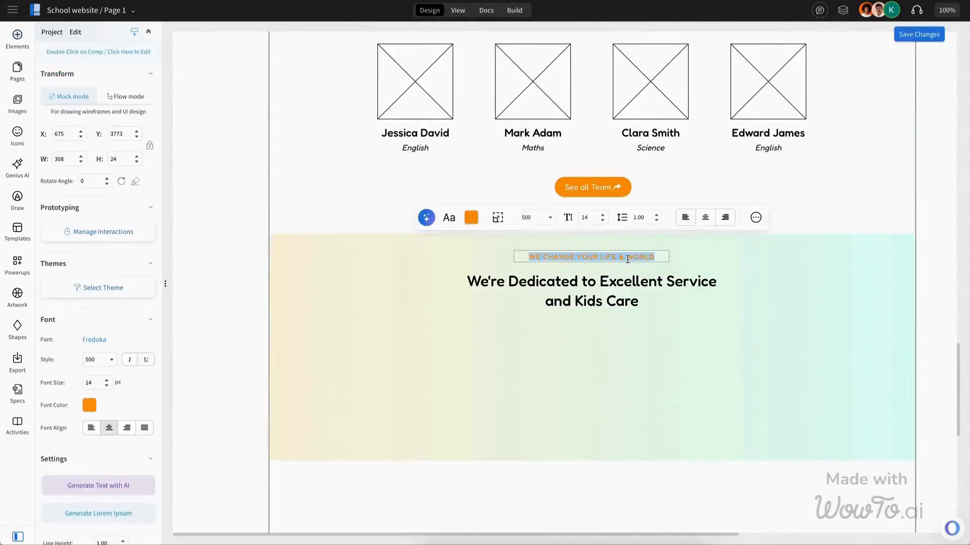
pyautogui.write('BLOG & ARTICLES')
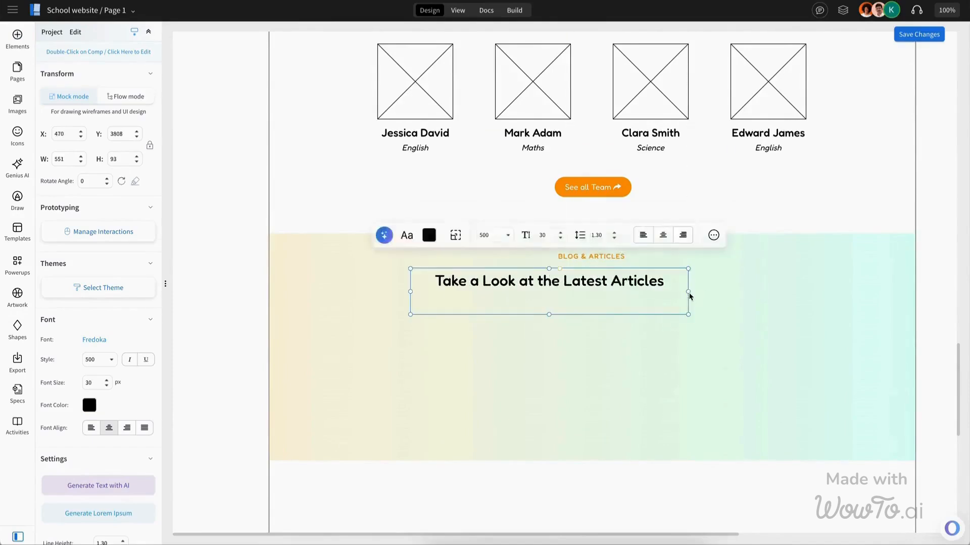
# Step: Add a course card into the blog panel, ungroup it, and shrink its image to about 115 × 134 px
pyautogui.click(100, 317)
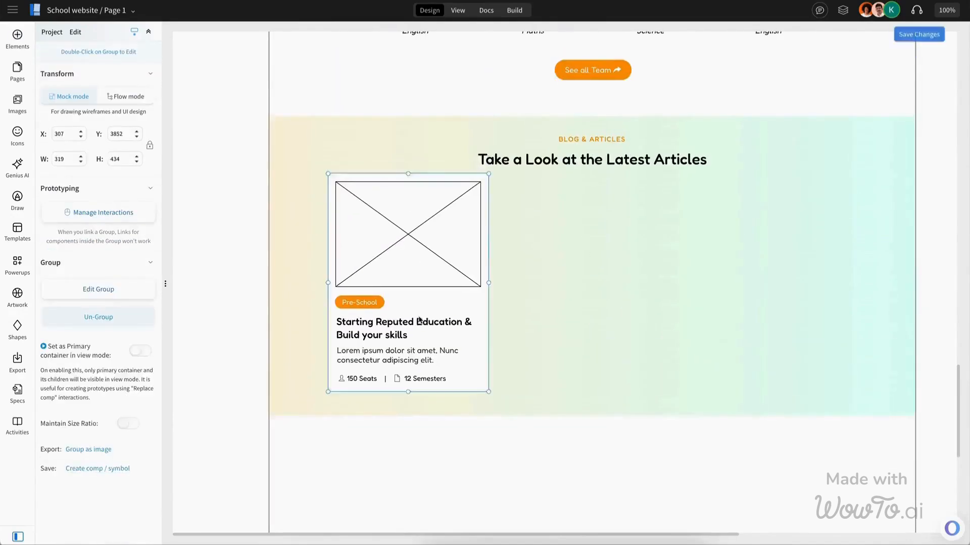
pyautogui.click(438, 255)
pyautogui.moveTo(481, 287); pyautogui.dragTo(393, 249)
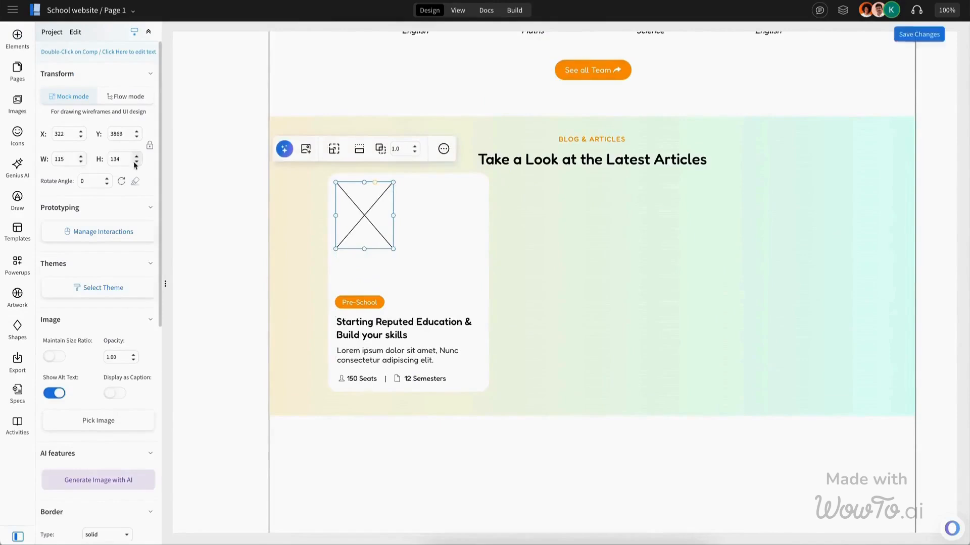
# Step: Widen the blog card and place the date and author line beside the image
pyautogui.click(547, 282)
pyautogui.click(470, 282)
pyautogui.moveTo(489, 283); pyautogui.dragTo(555, 283)
# Step: Set the blog card title to 'Tips for Students and Recent Graduates' and move the excerpt paragraph under it
pyautogui.click(358, 305)
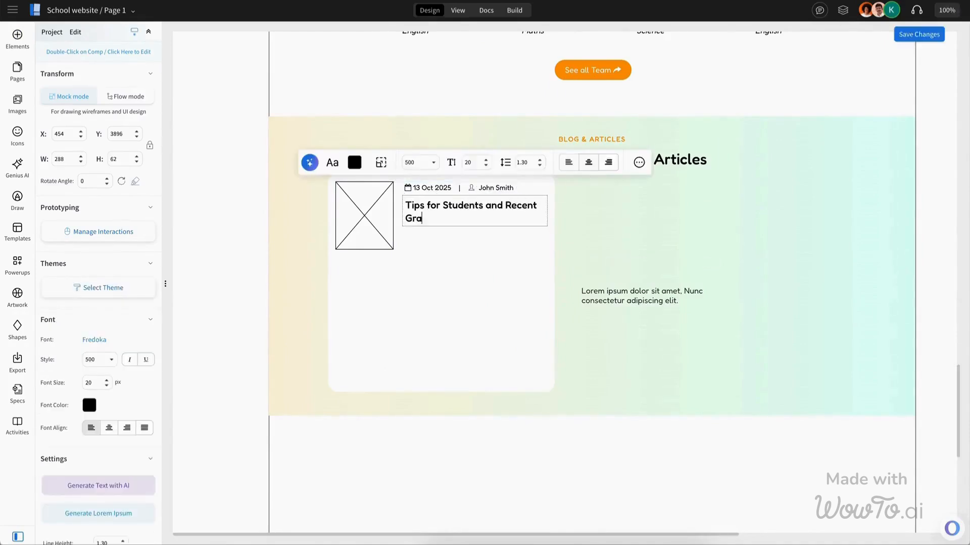
pyautogui.write('duate')
pyautogui.press('Escape')
pyautogui.press('BackSpace')
pyautogui.write('s')
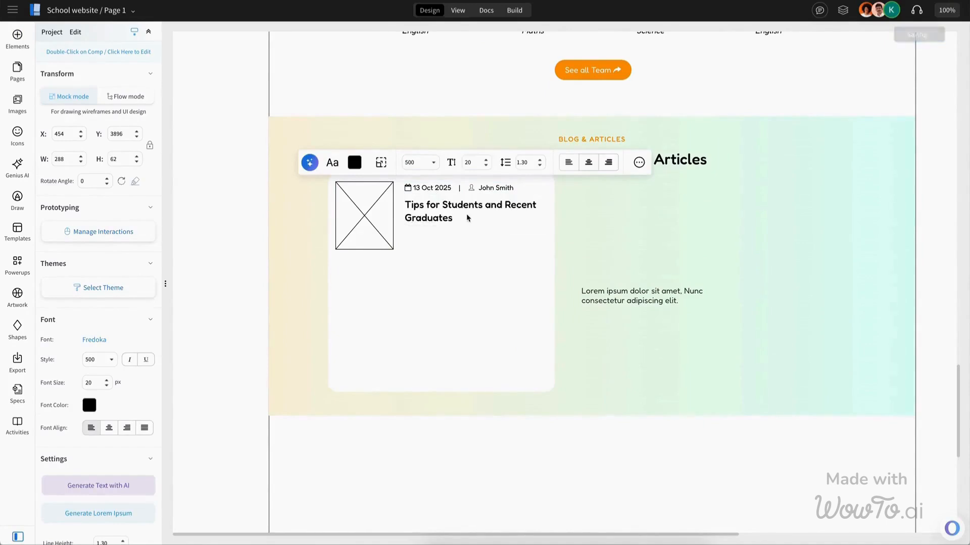
pyautogui.press('Escape')
pyautogui.moveTo(585, 290); pyautogui.dragTo(472, 244)
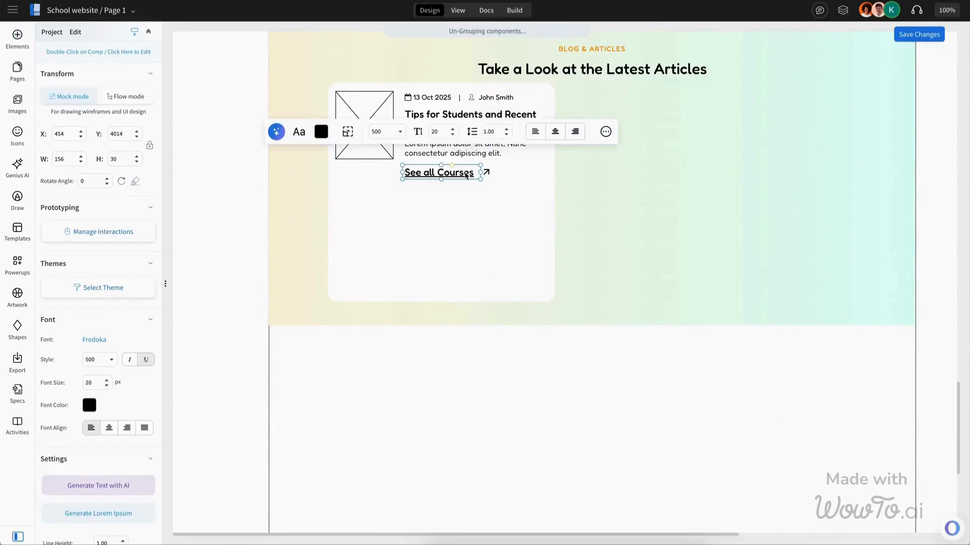
# Step: Change the blog card's link text to 'Read More' and nudge its arrow beside it
pyautogui.write('Rea')
pyautogui.write('d More')
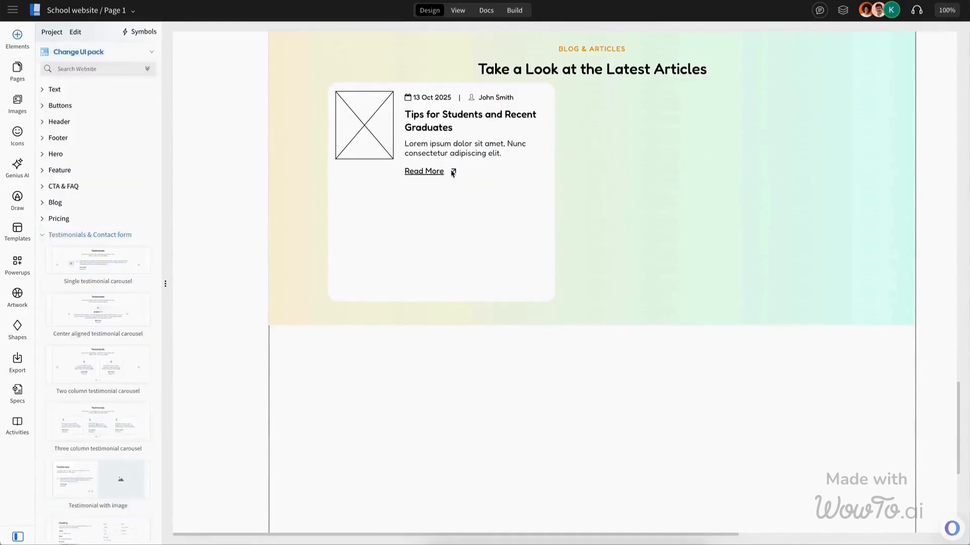
pyautogui.moveTo(453, 173); pyautogui.dragTo(449, 173)
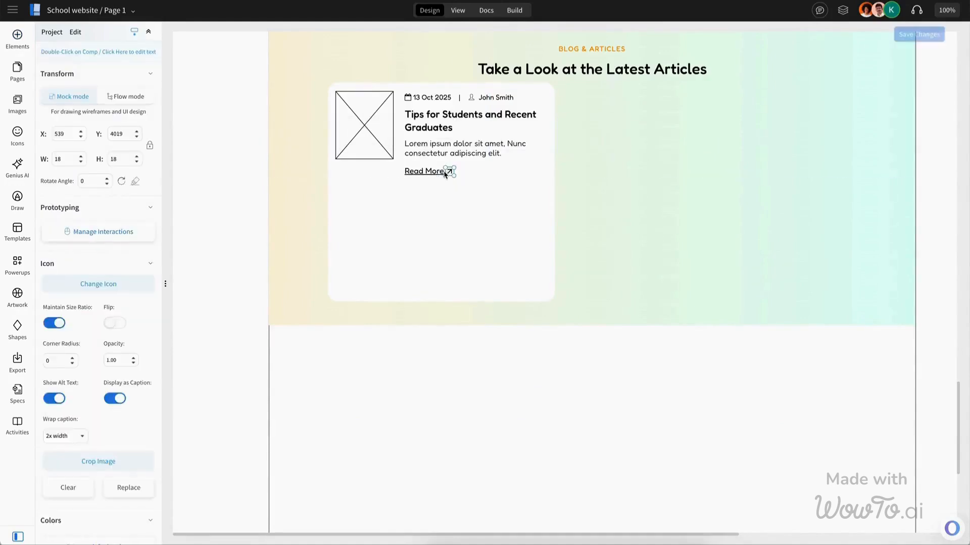
# Step: Duplicate the blog card into a two-by-two grid of article cards
pyautogui.click(137, 157)
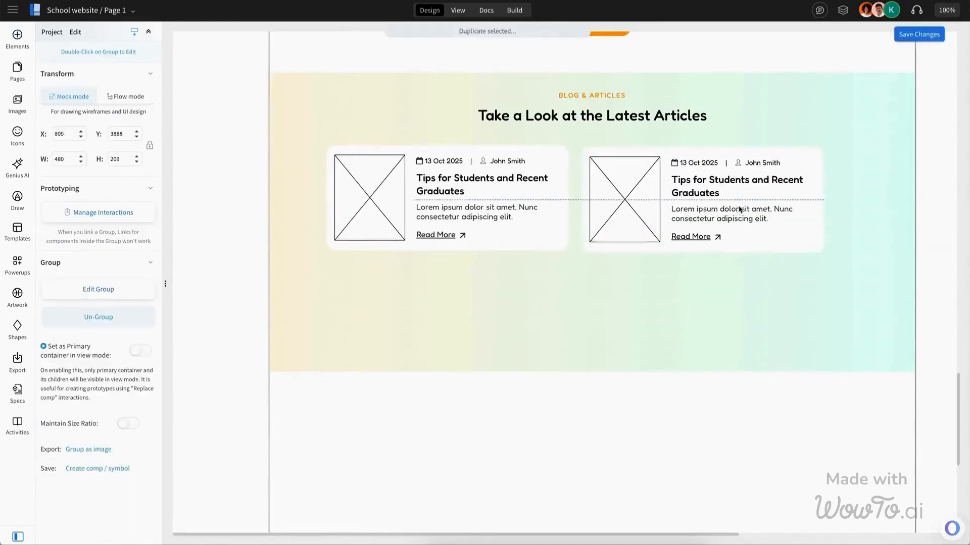
pyautogui.click(585, 366)
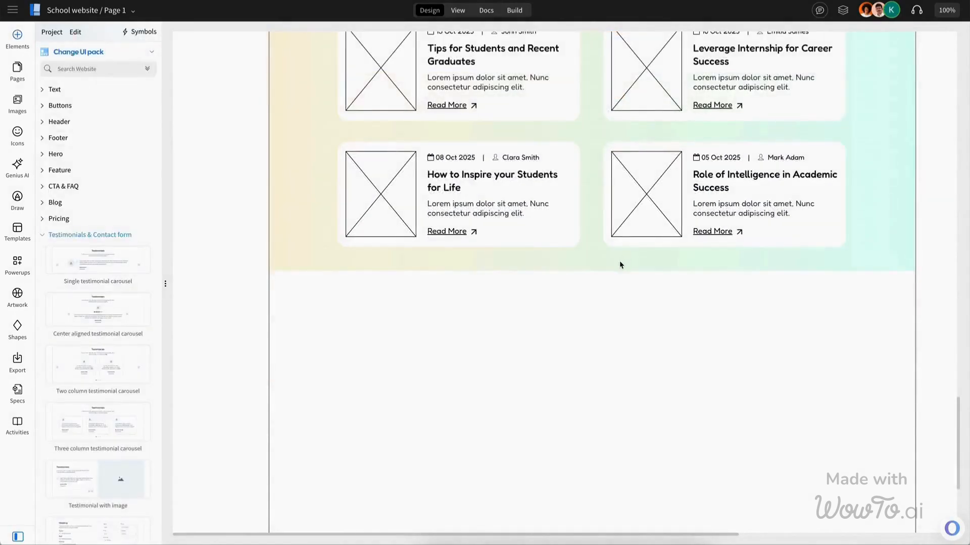
# Step: Add the heading 'Quickly Get Update News & Offer with Admission News' below the blog grid and widen it
pyautogui.click(619, 263)
pyautogui.moveTo(593, 272); pyautogui.dragTo(608, 431)
pyautogui.moveTo(607, 431); pyautogui.dragTo(608, 445)
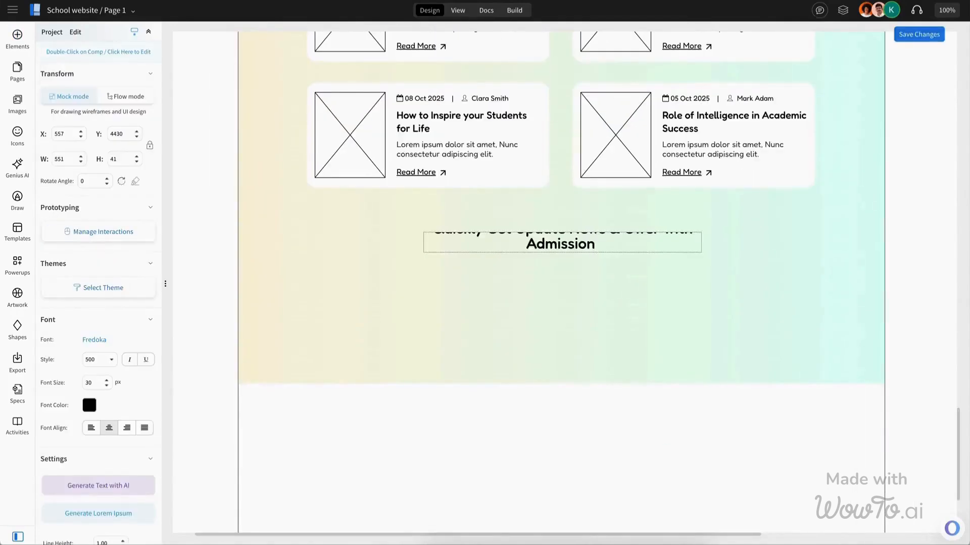
pyautogui.click(571, 276)
pyautogui.moveTo(563, 253); pyautogui.dragTo(561, 276)
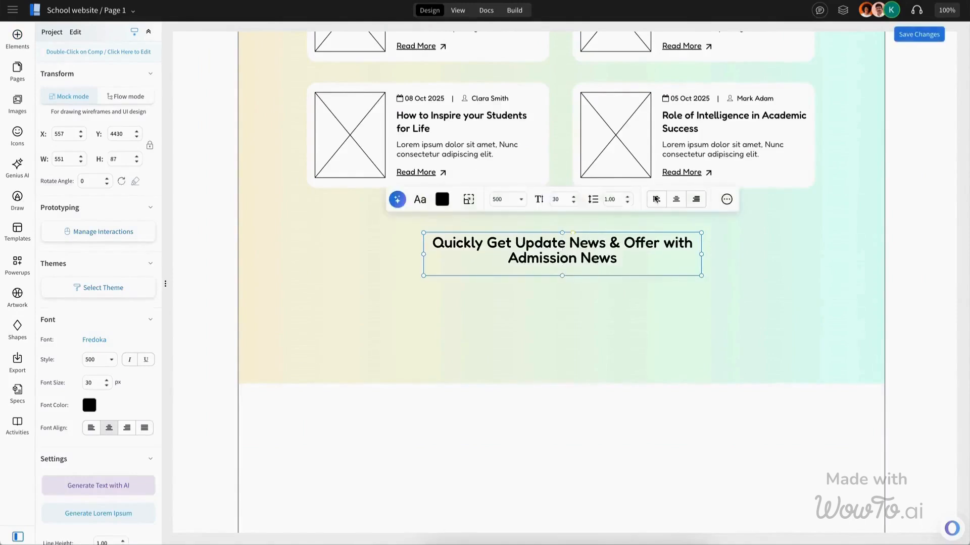
pyautogui.click(627, 197)
pyautogui.click(627, 197)
pyautogui.click(627, 197)
# Step: Search the elements for input and place a text input under the newsletter heading
pyautogui.write('input')
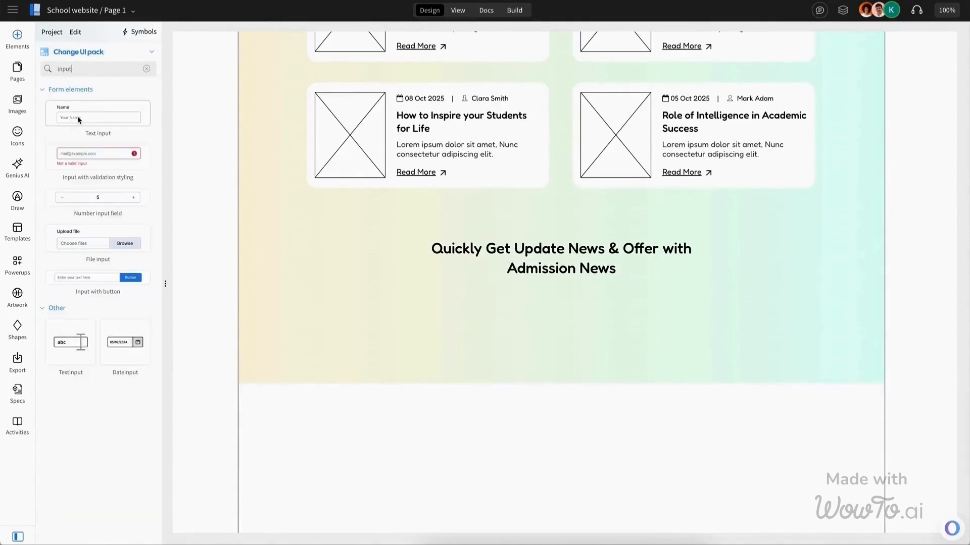
pyautogui.moveTo(79, 120); pyautogui.dragTo(510, 319)
pyautogui.doubleClick(513, 322)
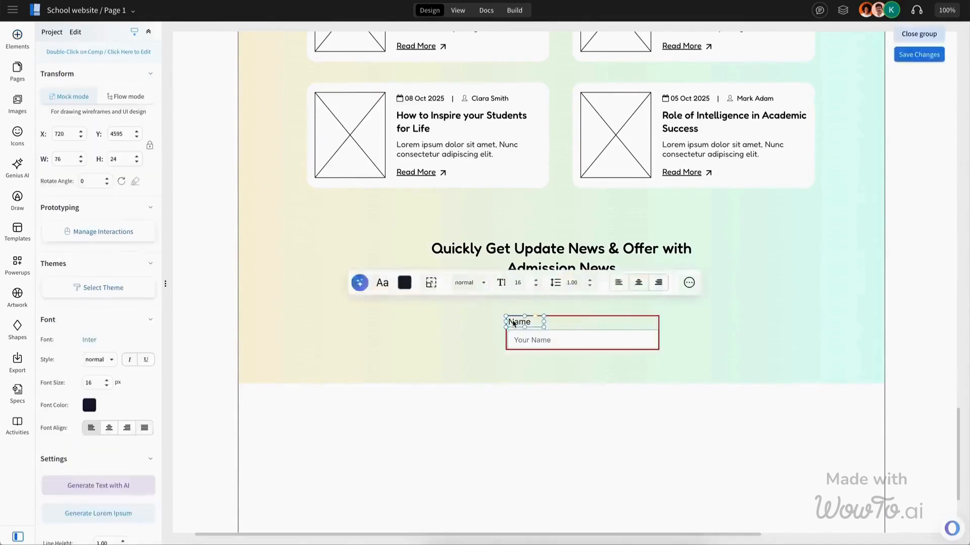
# Step: Replace the text input with a rounded 'Email Address' field centred under the heading
pyautogui.press('Escape')
pyautogui.click(559, 341)
pyautogui.press('Escape')
pyautogui.click(559, 342)
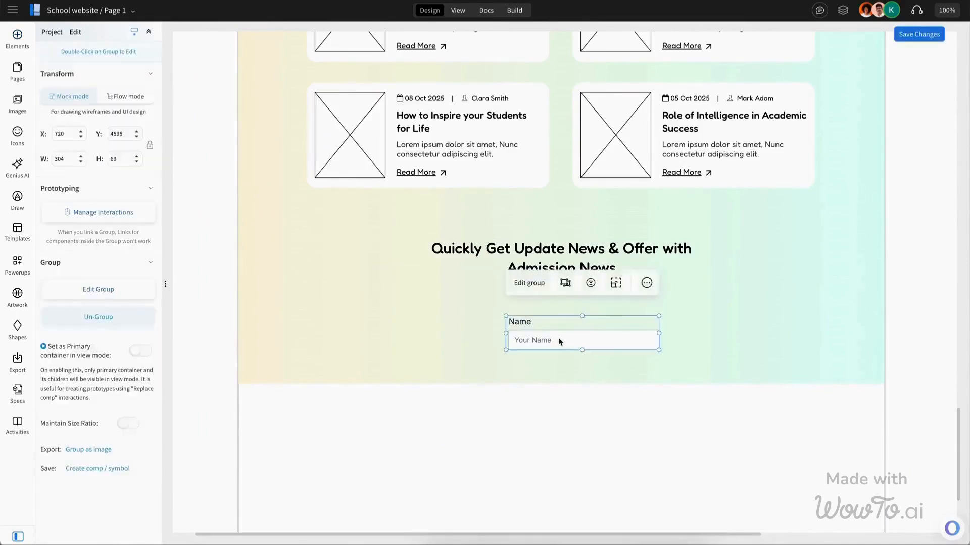
pyautogui.press('Delete')
pyautogui.moveTo(414, 334); pyautogui.dragTo(569, 319)
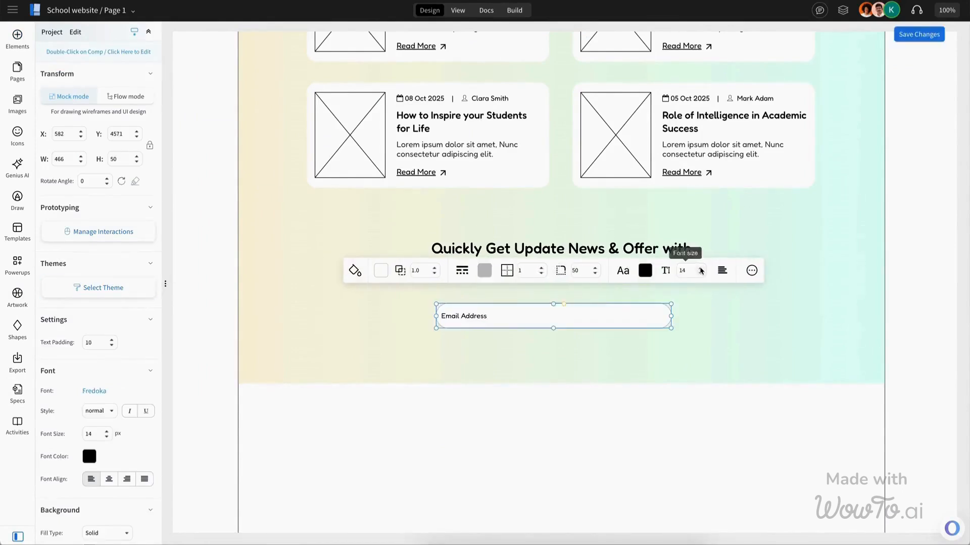
# Step: Set the email field's placeholder text colour to a light grey
pyautogui.click(644, 271)
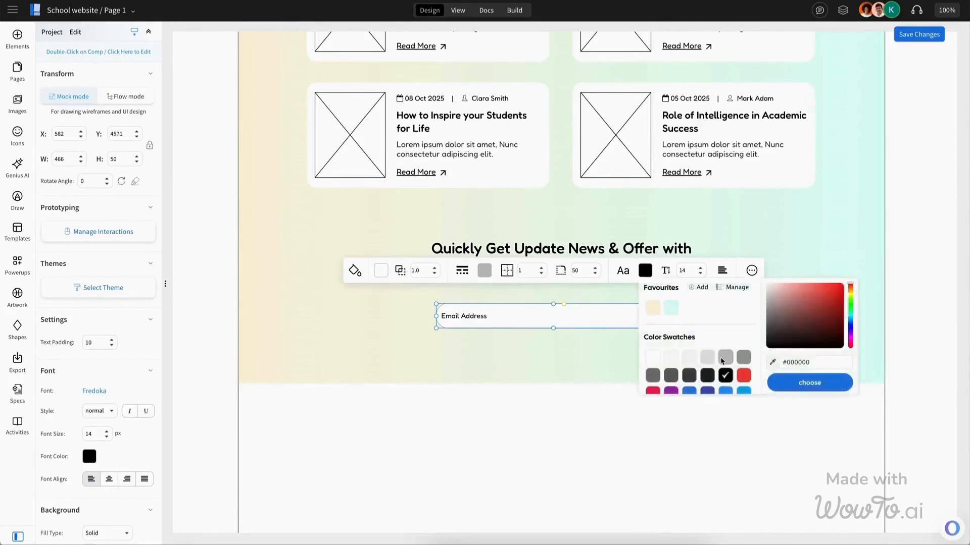
pyautogui.click(722, 360)
pyautogui.click(645, 272)
pyautogui.click(744, 360)
pyautogui.click(739, 359)
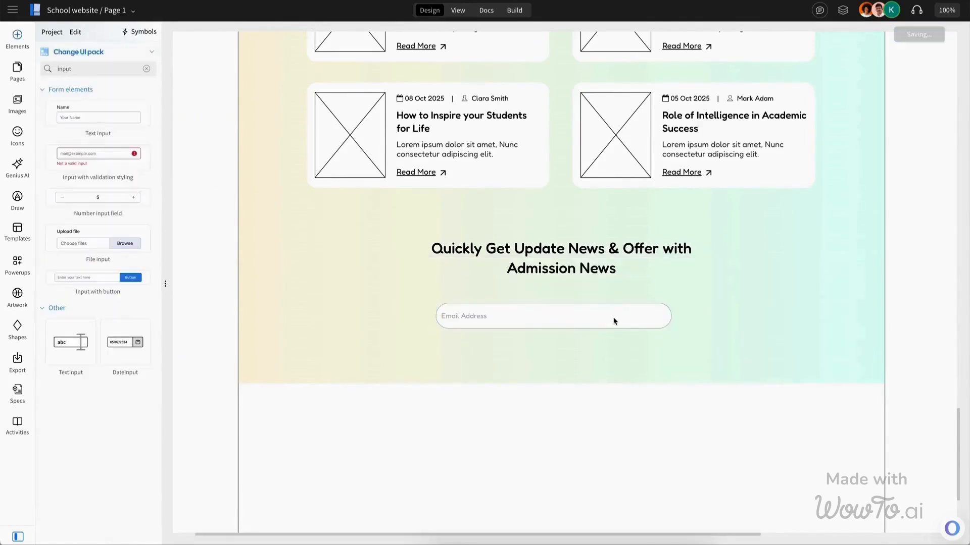
pyautogui.click(614, 322)
pyautogui.click(488, 264)
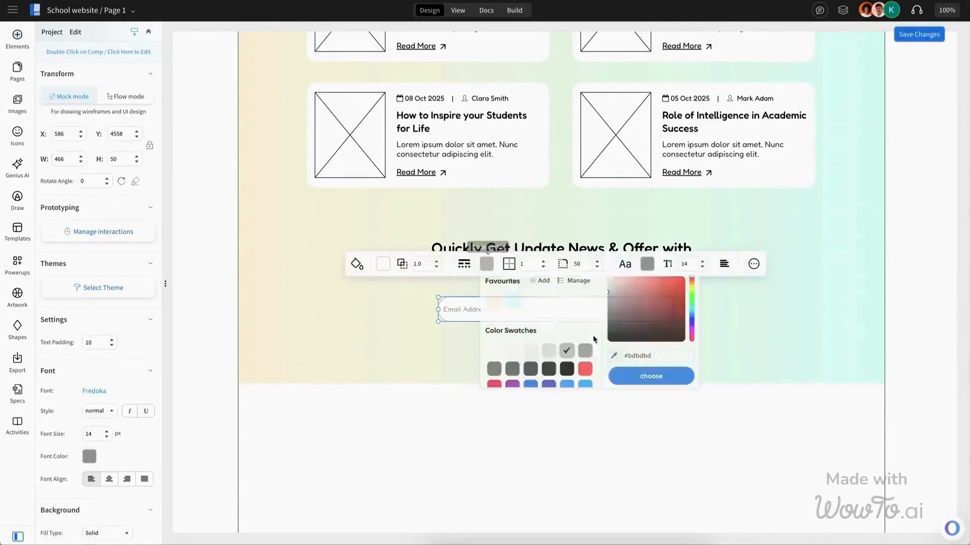
pyautogui.click(548, 349)
# Step: Rename the orange button inside the email field to 'Subscribe Now'
pyautogui.scroll(-2, 582, 298)
pyautogui.click(643, 207)
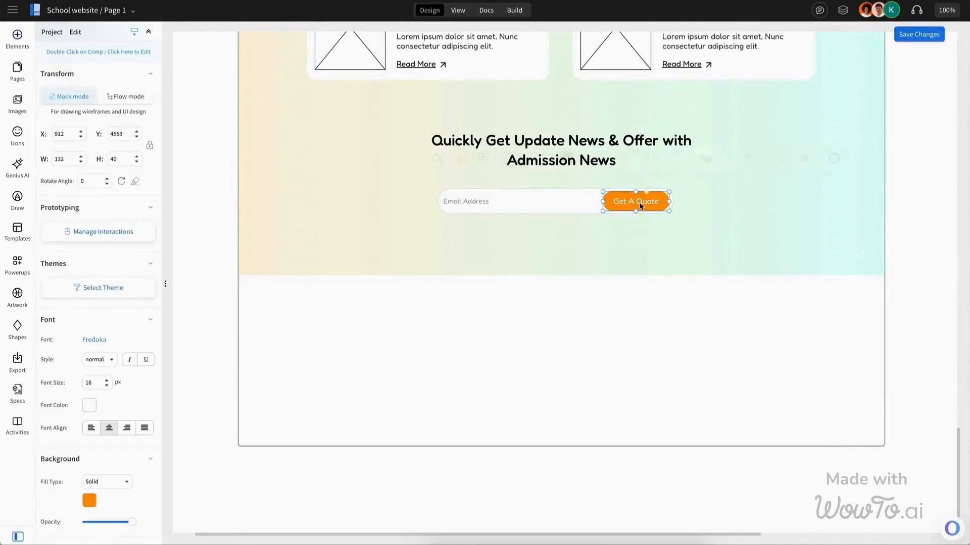
pyautogui.doubleClick(640, 206)
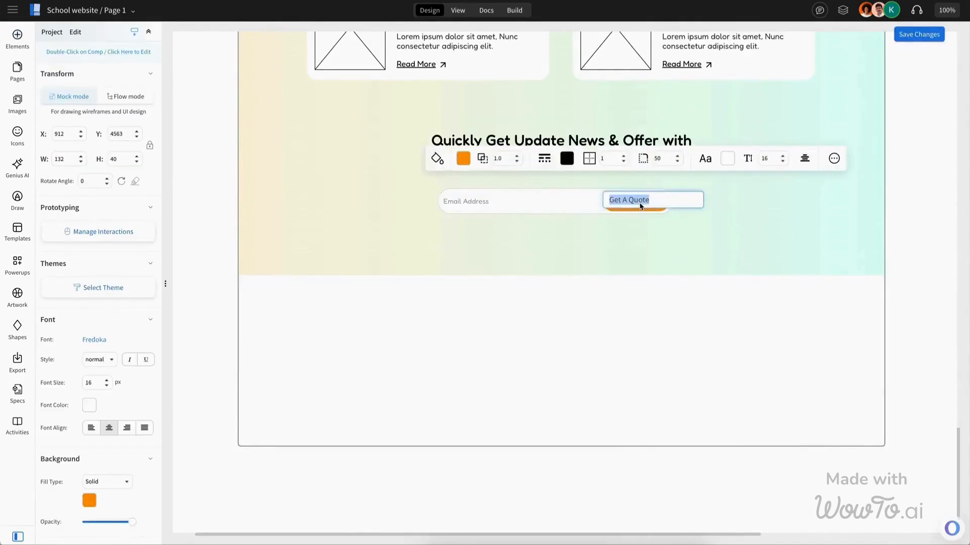
pyautogui.write('Subscribe Now')
pyautogui.press('Escape')
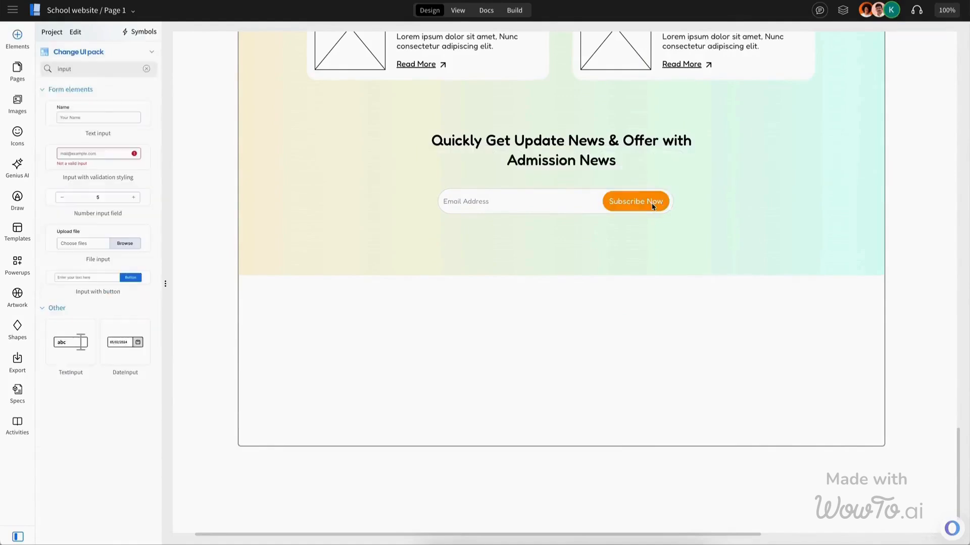
# Step: Paste an image placeholder beside the email field and duplicate it to the opposite side
pyautogui.click(653, 207)
pyautogui.scroll(2, 505, 202)
pyautogui.hotkey('ctrl', 'v')
pyautogui.moveTo(367, 169); pyautogui.dragTo(780, 329)
pyautogui.hotkey('ctrl', 'd')
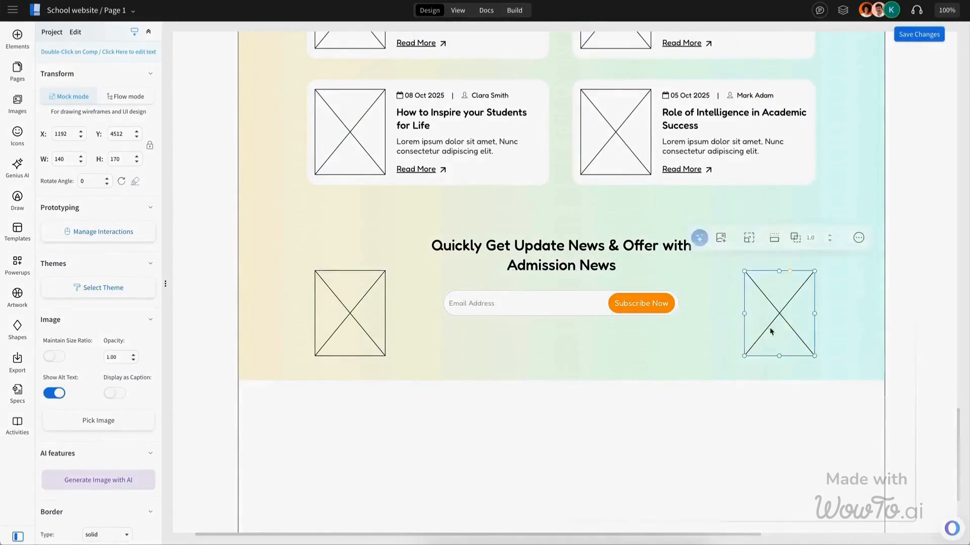
# Step: Insert the 'Footer with multiple menu links' block below the newsletter section
pyautogui.click(17, 38)
pyautogui.click(58, 138)
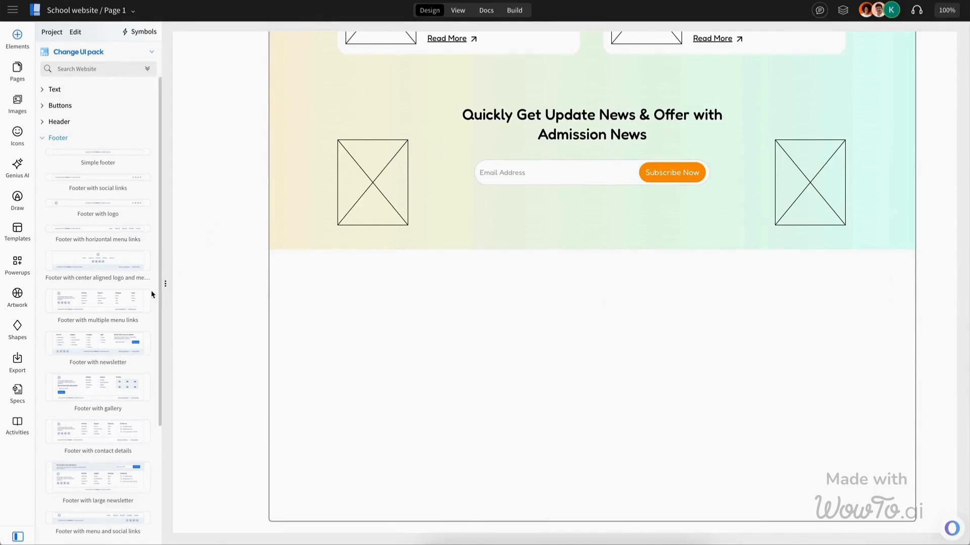
pyautogui.moveTo(98, 301); pyautogui.dragTo(463, 335)
# Step: Resize the footer logo to about 55 × 55 px and recolour its dark purple tones for the dark footer
pyautogui.click(317, 320)
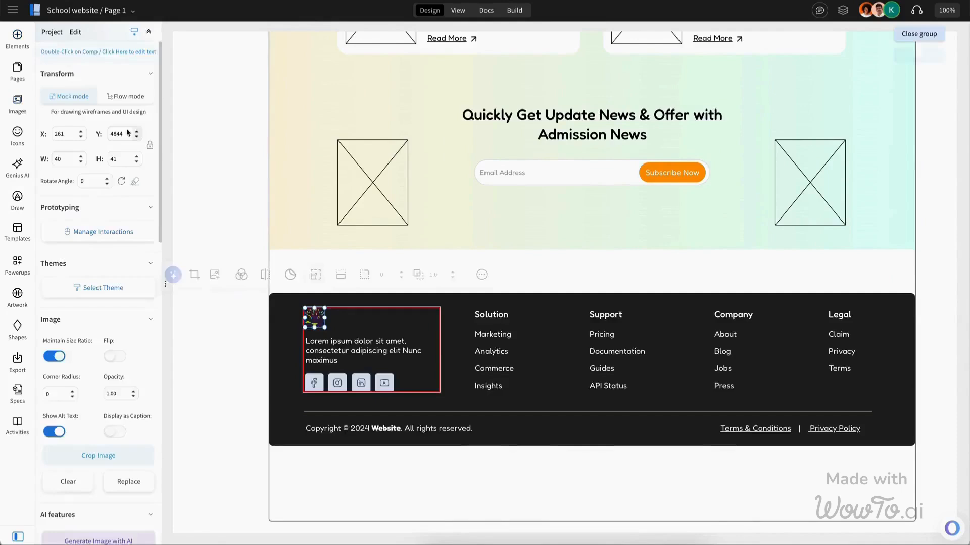
pyautogui.click(294, 245)
pyautogui.click(318, 320)
pyautogui.moveTo(329, 331); pyautogui.dragTo(333, 335)
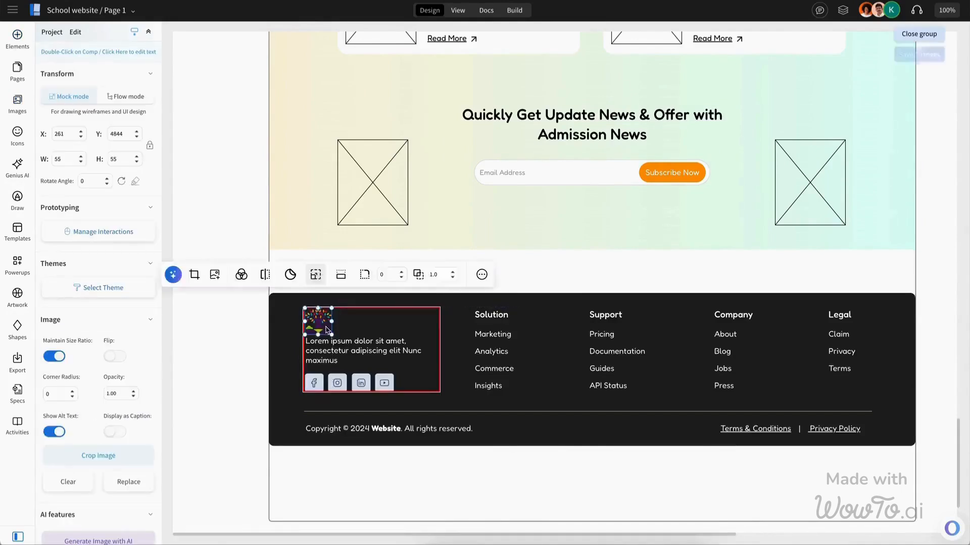
pyautogui.click(242, 272)
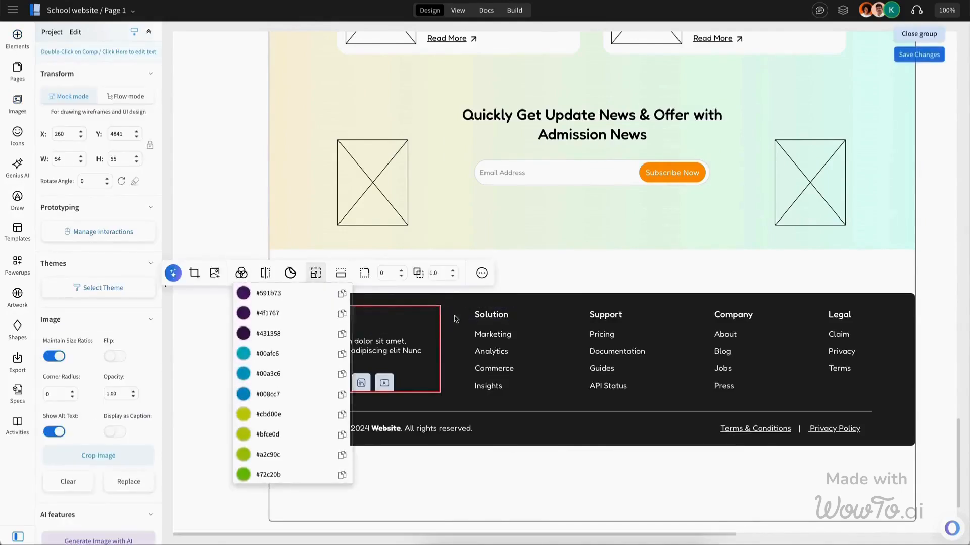
pyautogui.click(241, 272)
pyautogui.click(242, 273)
pyautogui.click(243, 293)
pyautogui.click(259, 380)
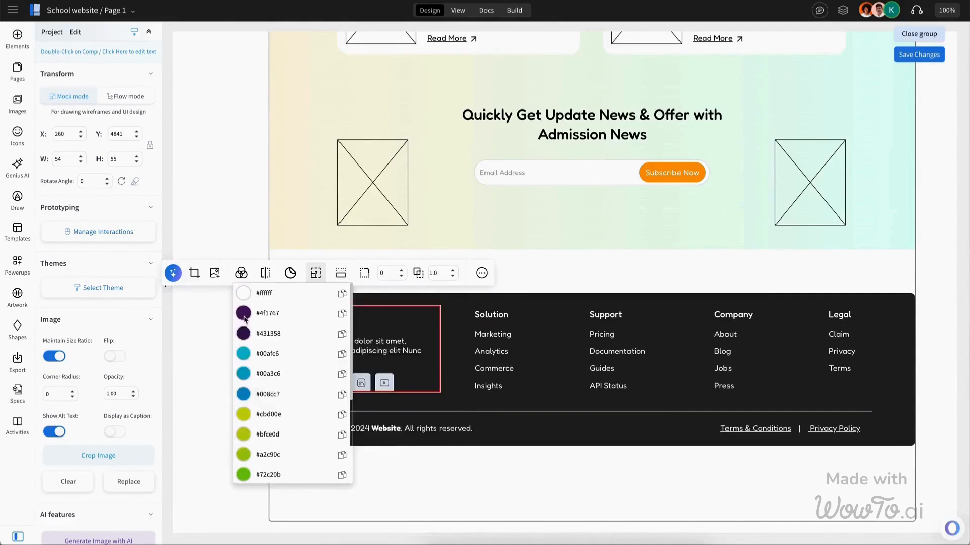
pyautogui.click(244, 313)
pyautogui.click(250, 402)
pyautogui.press('Escape')
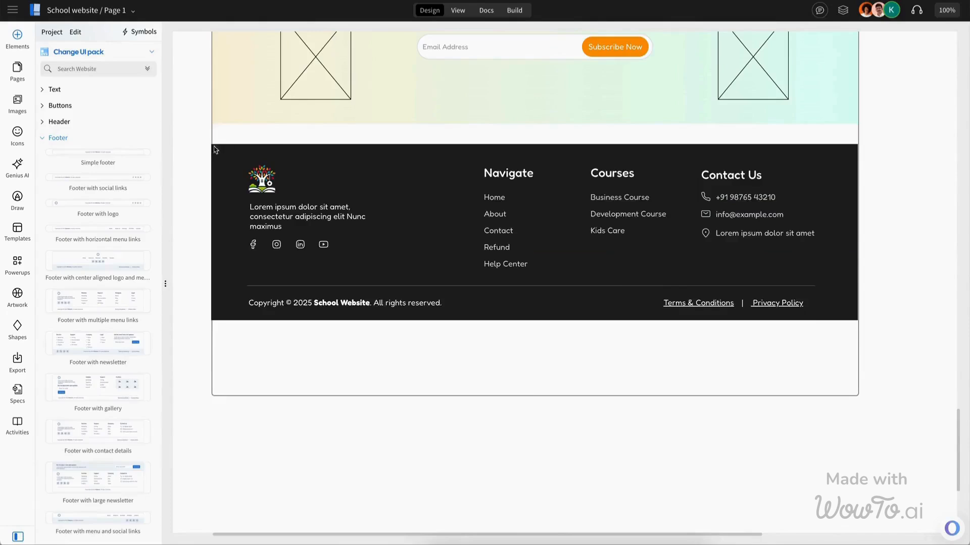
# Step: Position the customised footer with Navigate, Courses and Contact Us columns at the page bottom
pyautogui.moveTo(214, 150); pyautogui.dragTo(884, 389)
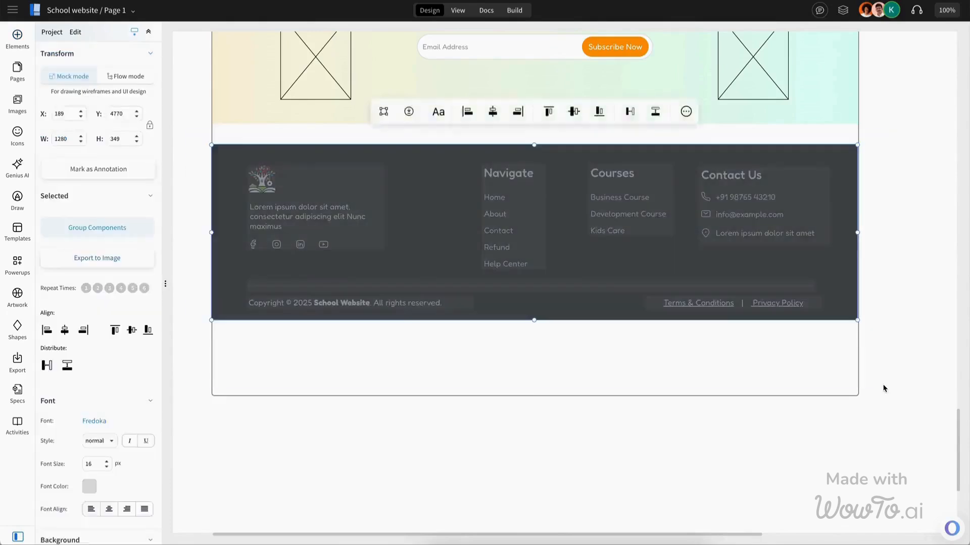
pyautogui.doubleClick(651, 206)
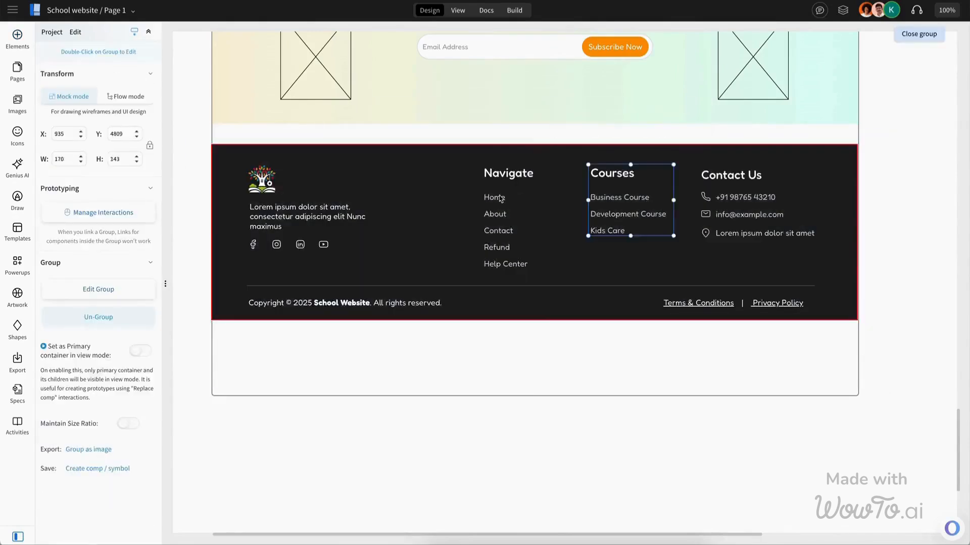
pyautogui.click(767, 212)
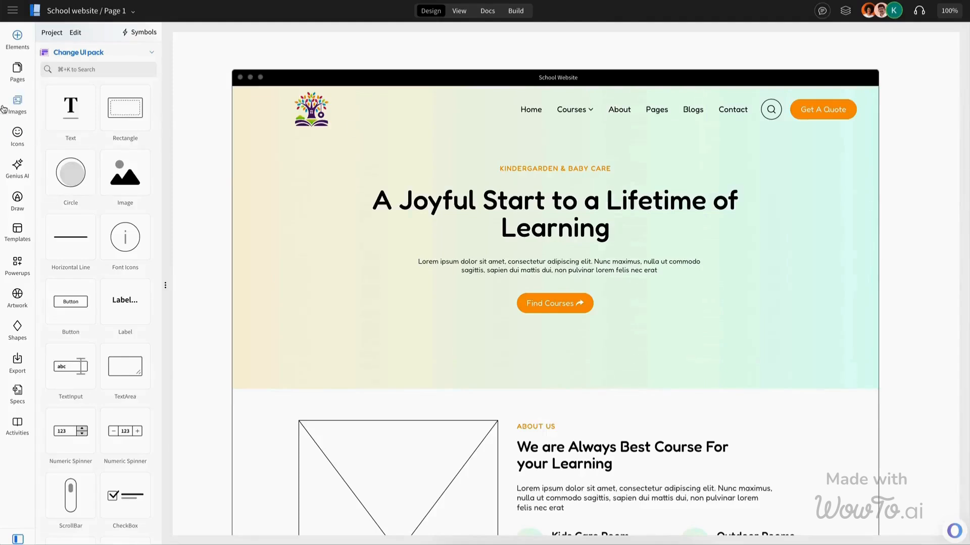
# Step: Fill the left newsletter placeholder with the girl-holding-books photo from the image library
pyautogui.click(4, 108)
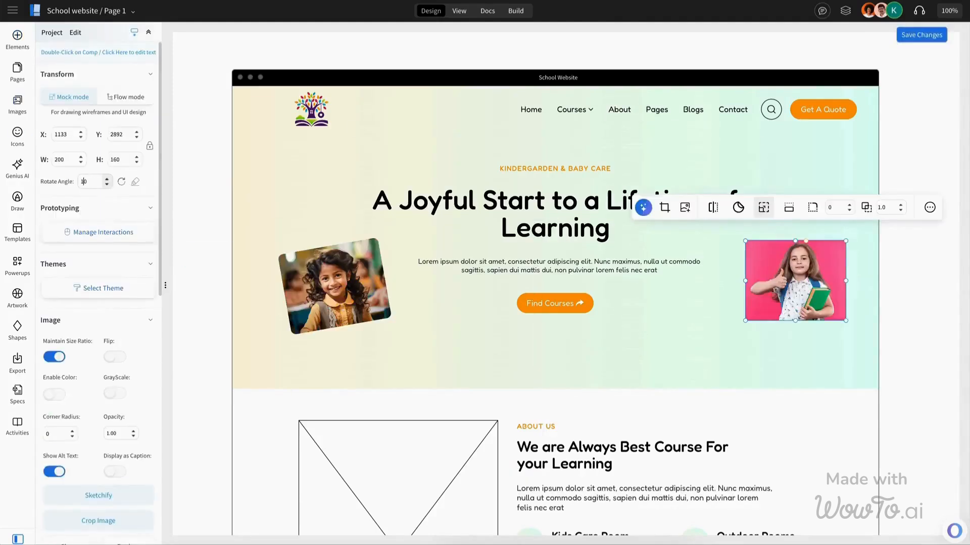
pyautogui.click(734, 307)
pyautogui.click(743, 303)
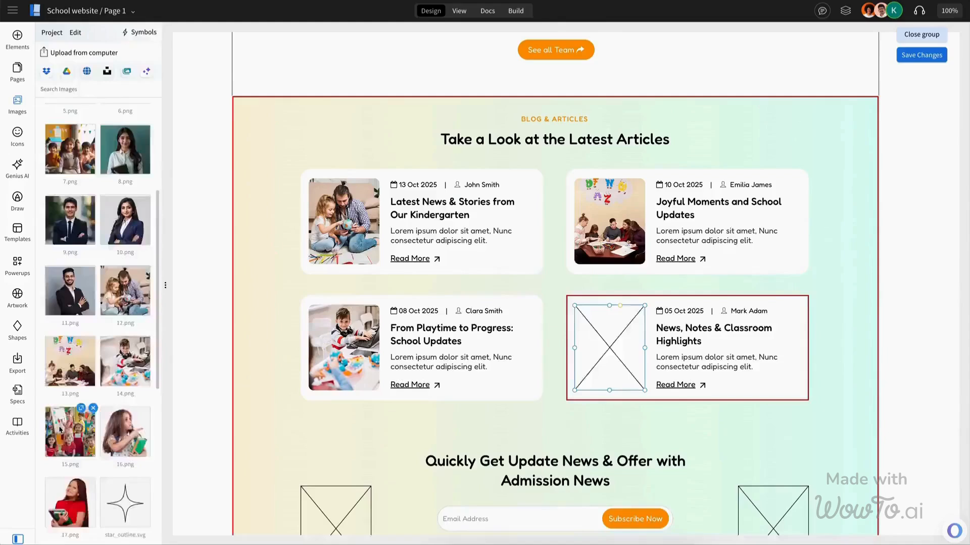
pyautogui.moveTo(70, 432); pyautogui.dragTo(601, 313)
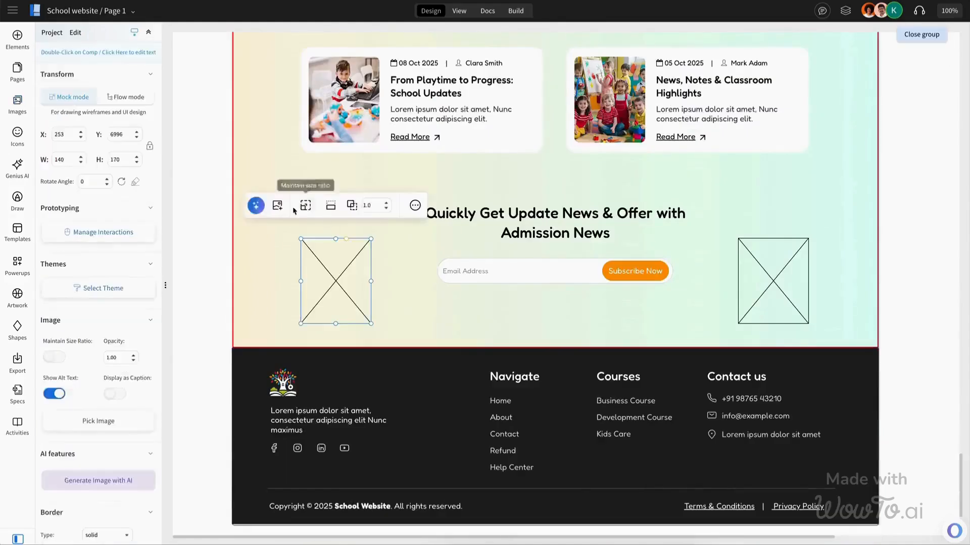
pyautogui.click(394, 264)
pyautogui.moveTo(70, 503); pyautogui.dragTo(365, 256)
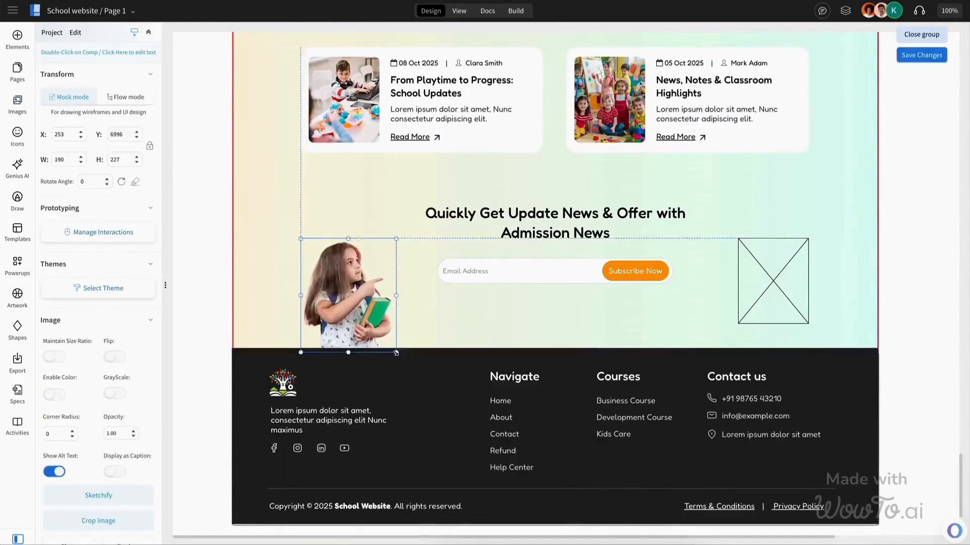
# Step: Fill the right newsletter placeholder with the girl-in-red photo, keeping its size ratio
pyautogui.click(755, 255)
pyautogui.click(715, 205)
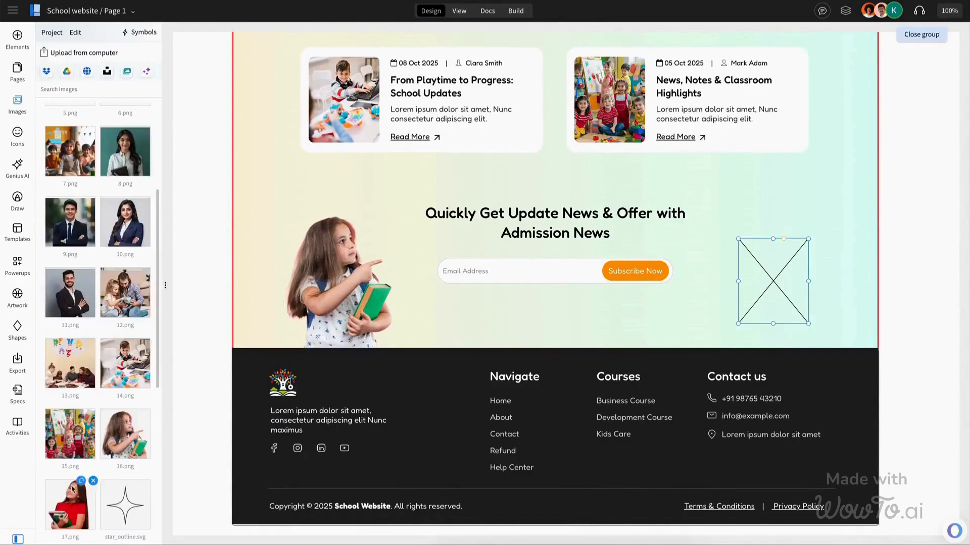
pyautogui.moveTo(70, 502); pyautogui.dragTo(772, 281)
pyautogui.click(767, 273)
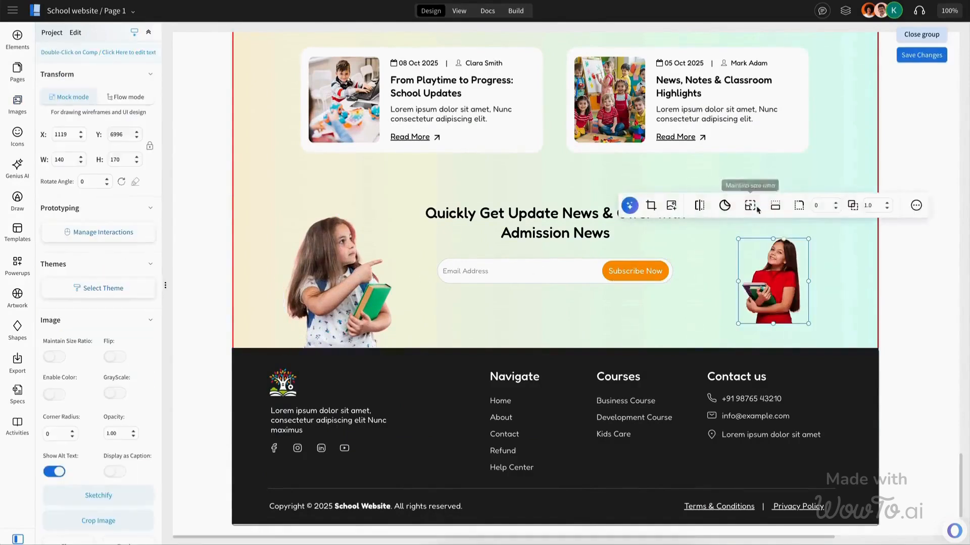
pyautogui.scroll(-3, 651, 441)
pyautogui.click(651, 441)
pyautogui.scroll(15, 649, 418)
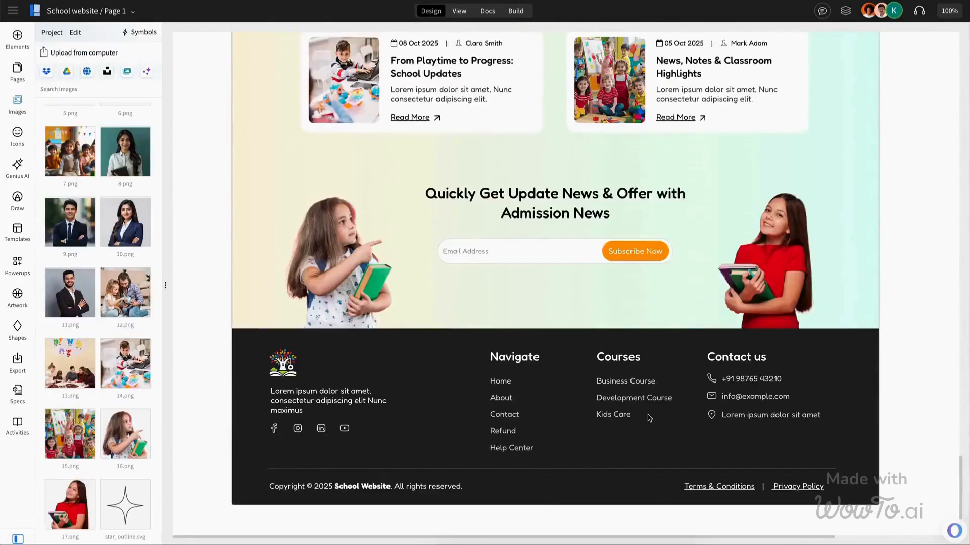
# Step: Review the finished landing page from the hero down to the footer
pyautogui.scroll(15, 649, 418)
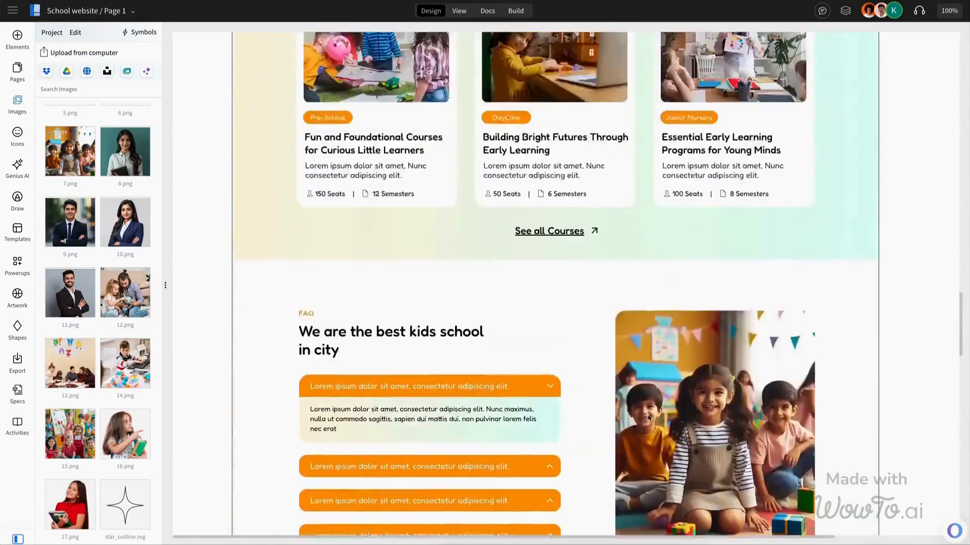
pyautogui.click(438, 200)
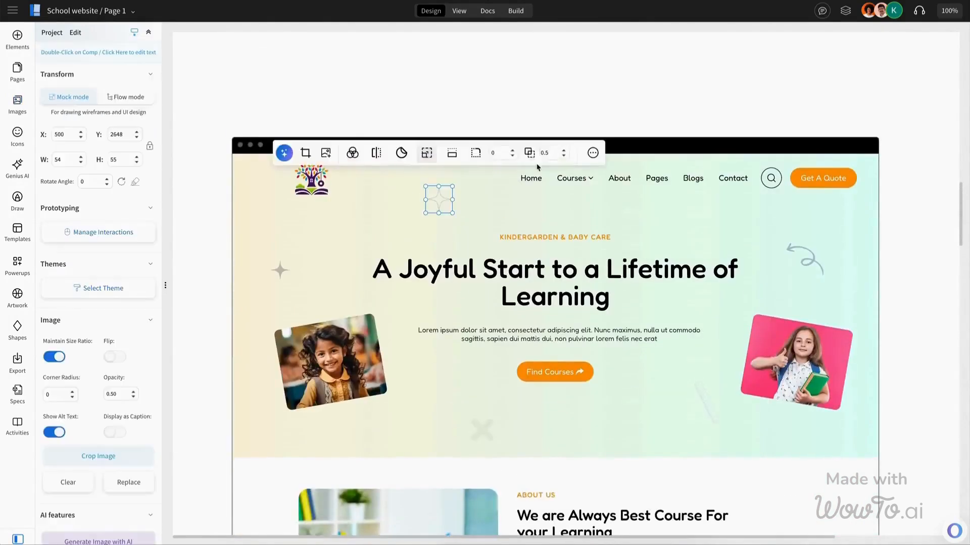
pyautogui.click(280, 273)
pyautogui.click(649, 254)
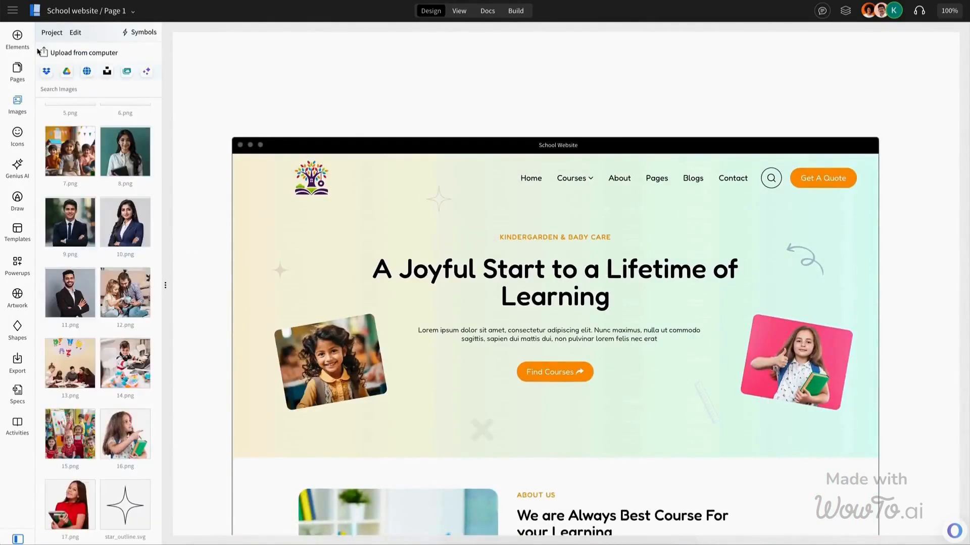
pyautogui.scroll(-3, 624, 276)
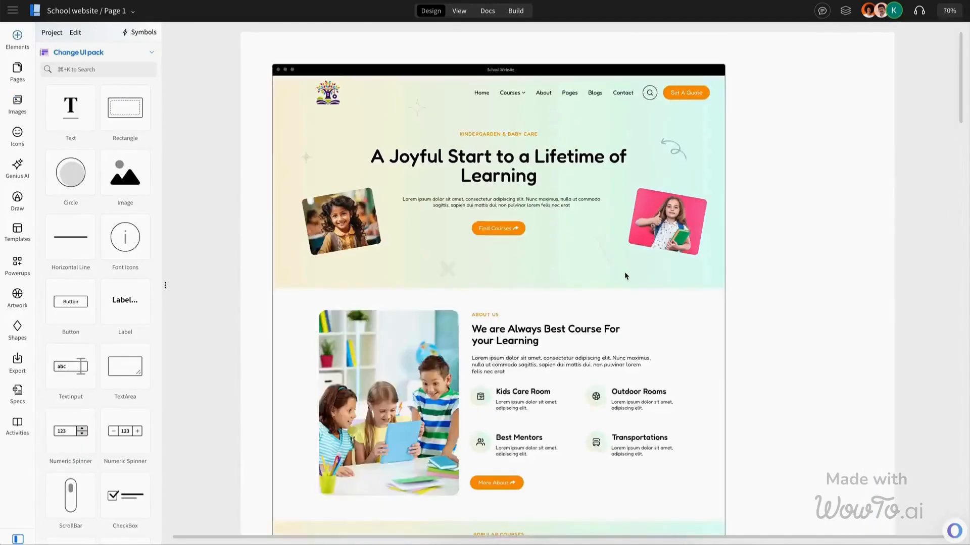
pyautogui.scroll(-2, 624, 276)
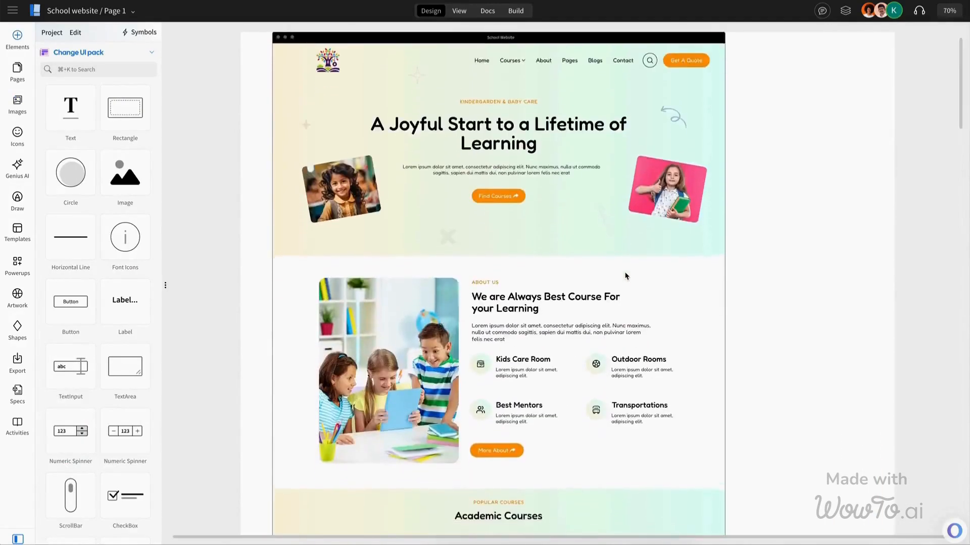
pyautogui.scroll(-7, 679, 316)
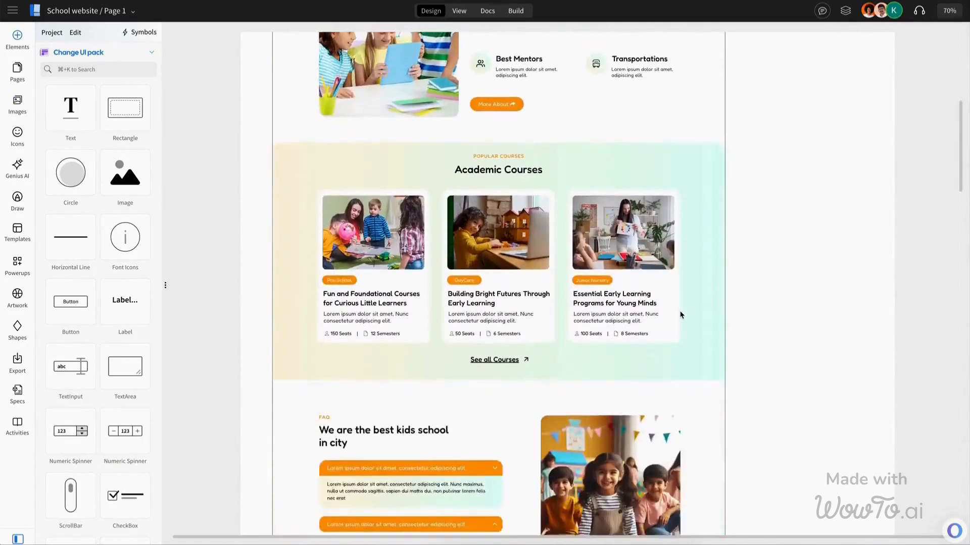
pyautogui.scroll(-11, 680, 316)
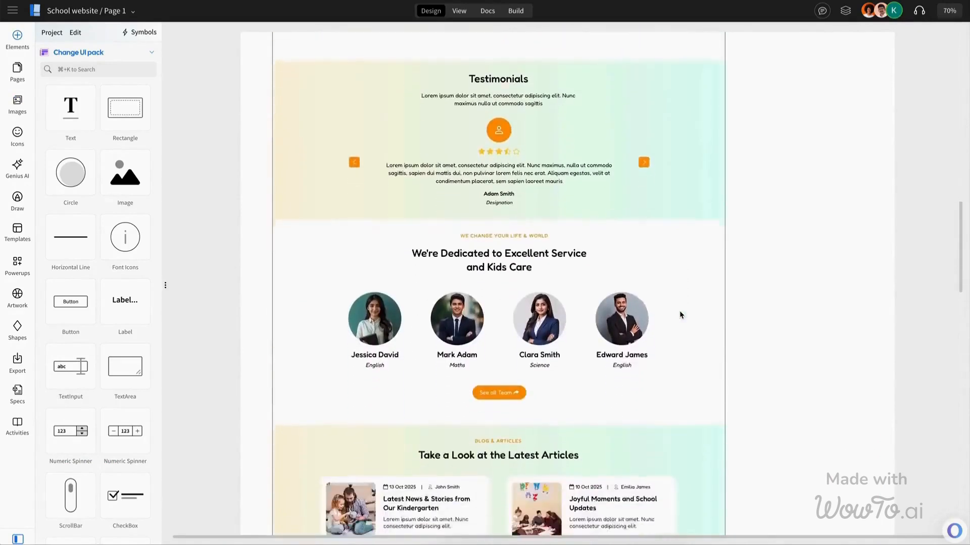
pyautogui.scroll(-8, 680, 315)
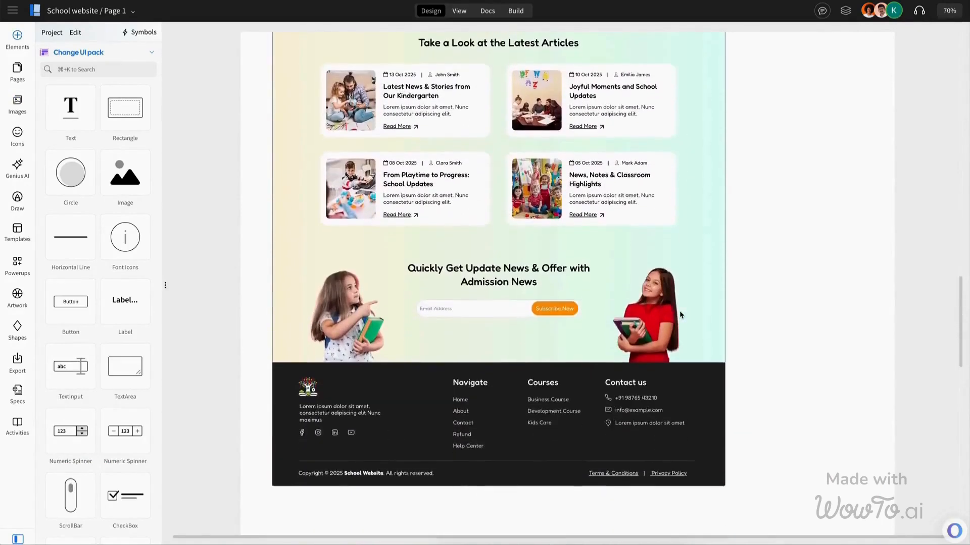